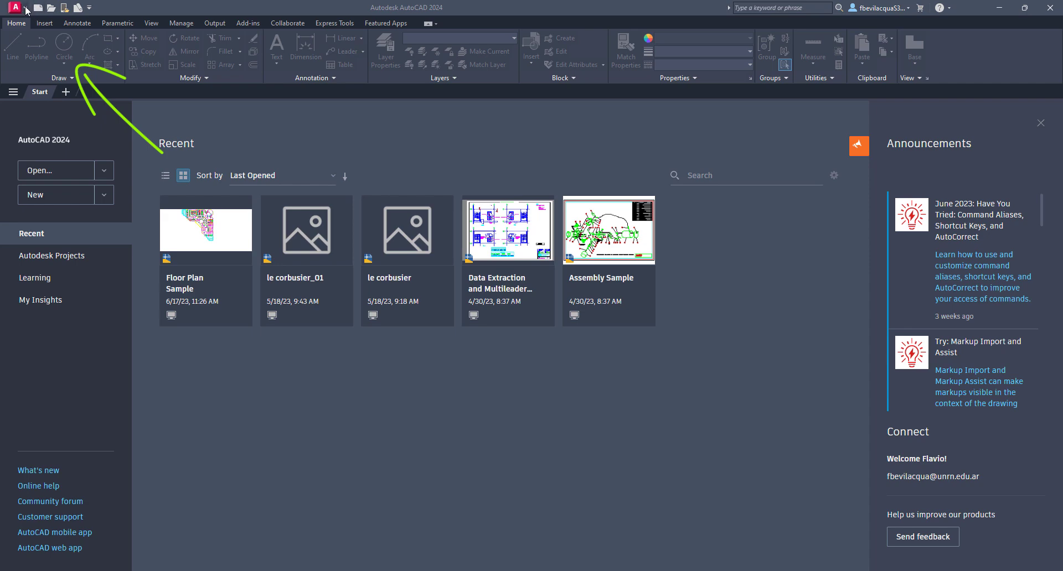
Create a new drawing from the acadISO -Named Plot Styles.dwt template
left_click(26, 10)
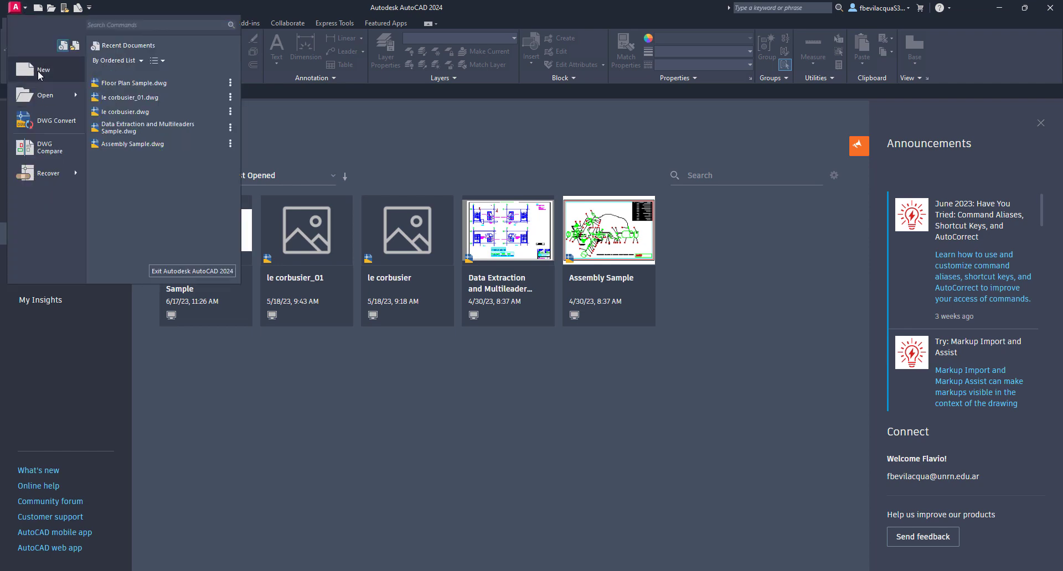
left_click(39, 71)
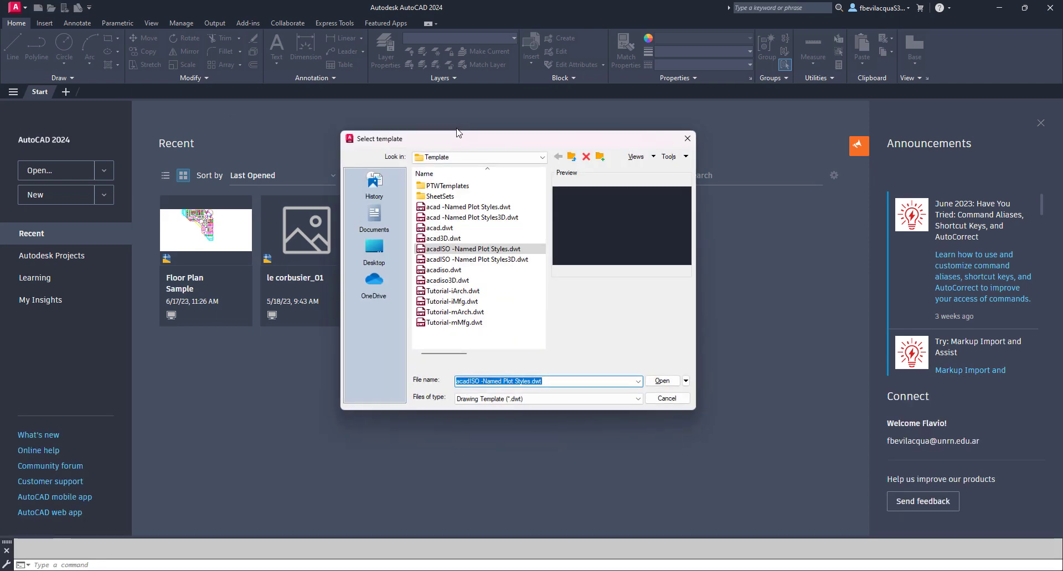
left_click_drag(465, 137, 456, 143)
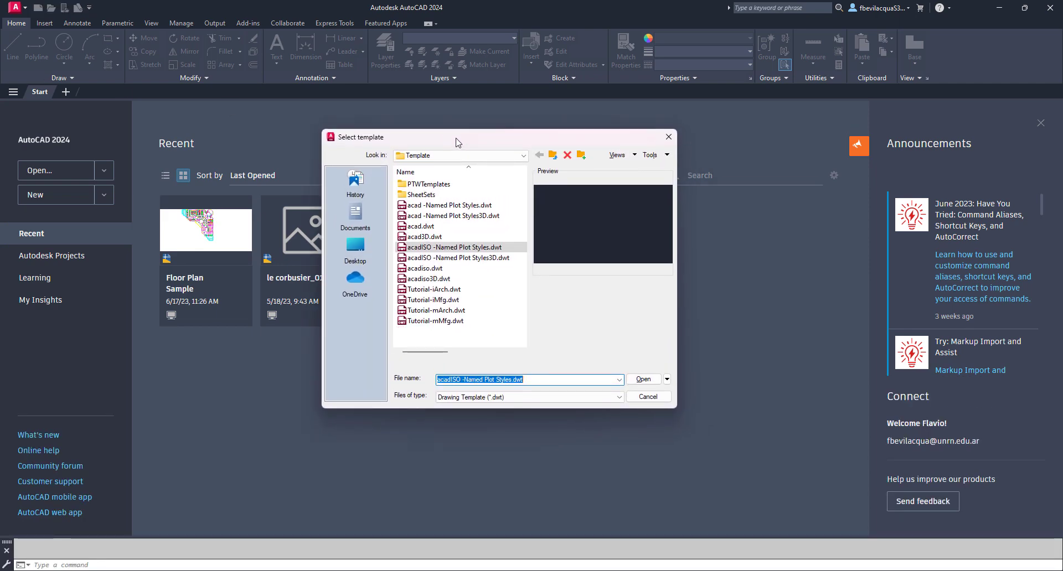
left_click(509, 250)
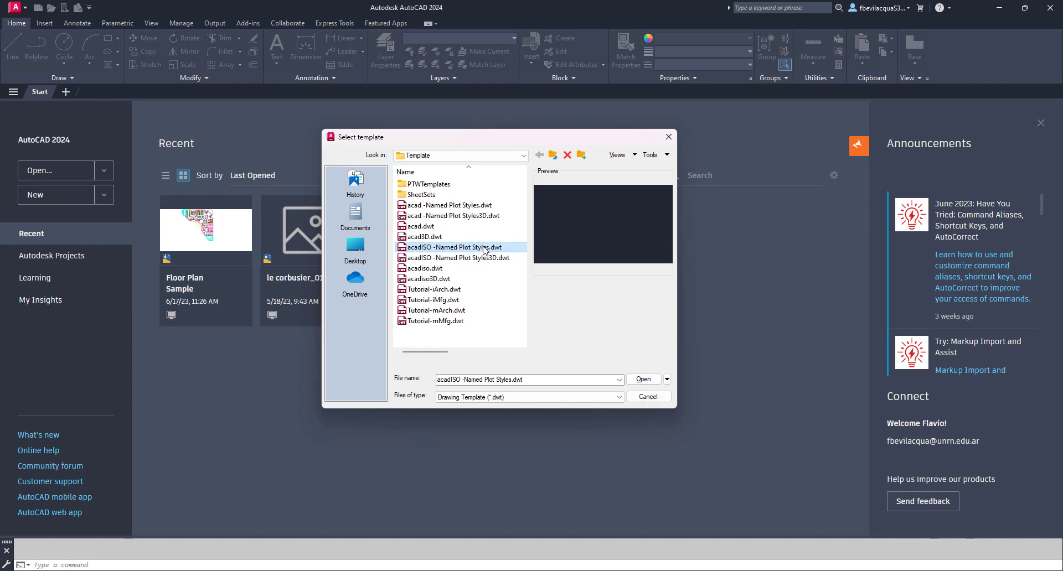
left_click(643, 379)
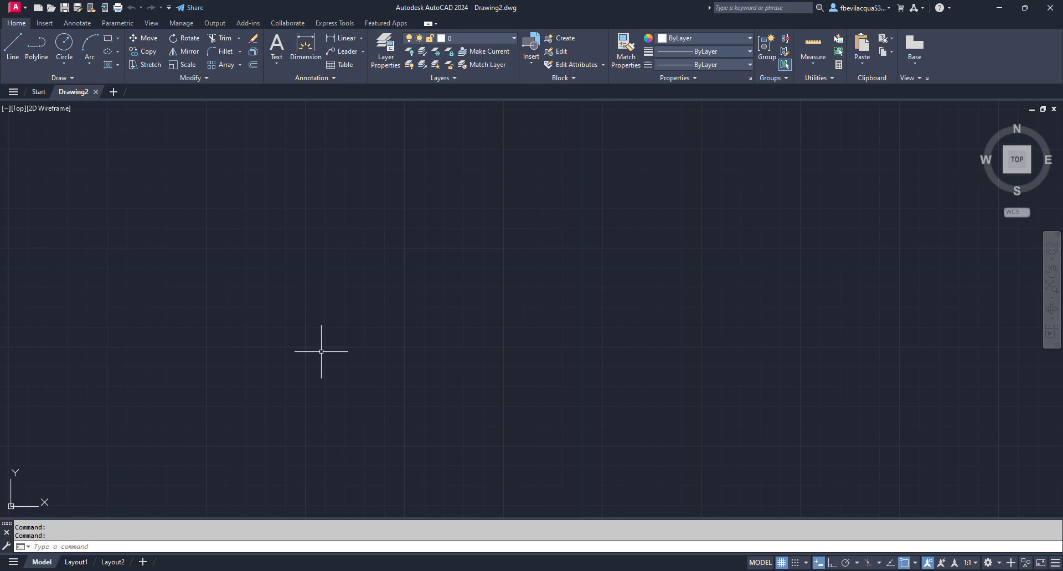
left_click(85, 547)
type("DWGuni")
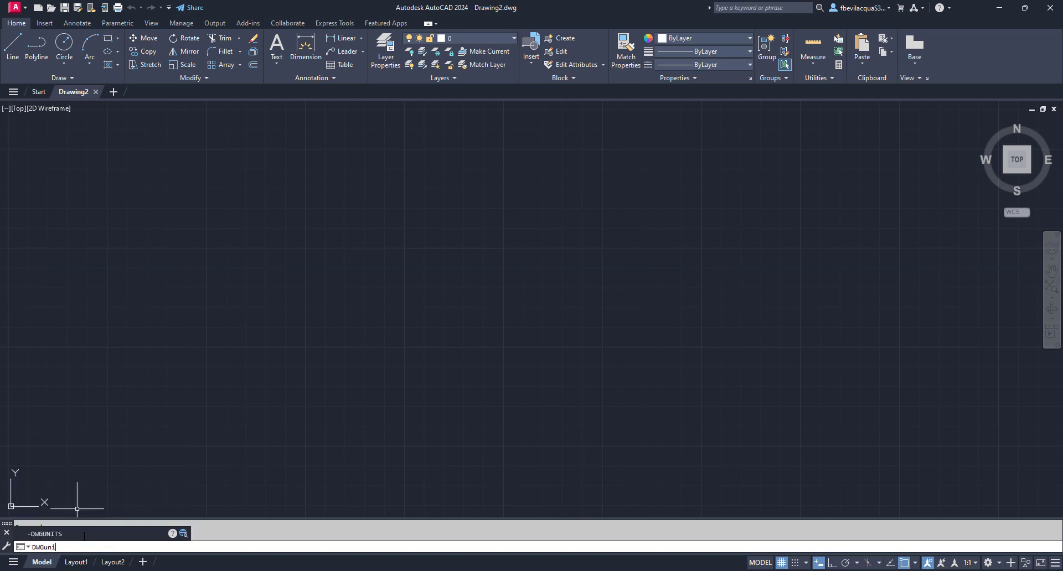
type("ts")
key("Escape")
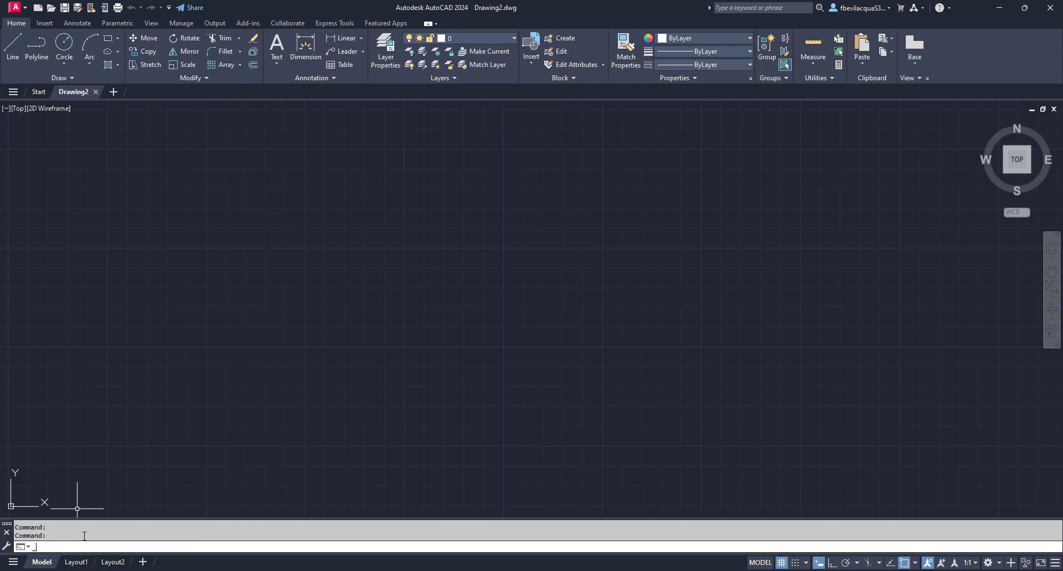
Run the -DWGUNITS command and set the unit for length to option 6, Meters
type("_DWGun")
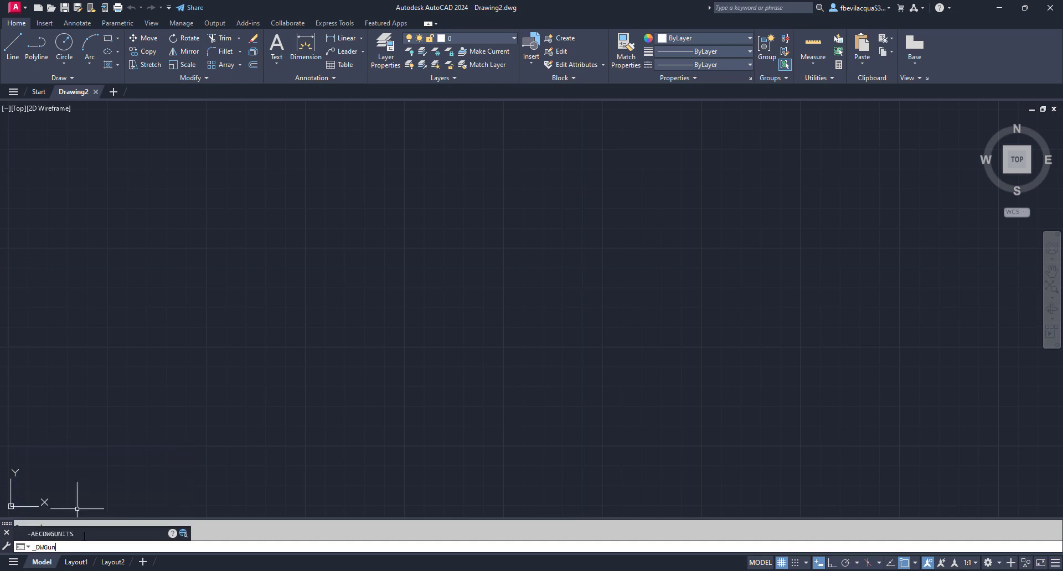
type("its")
key("Return")
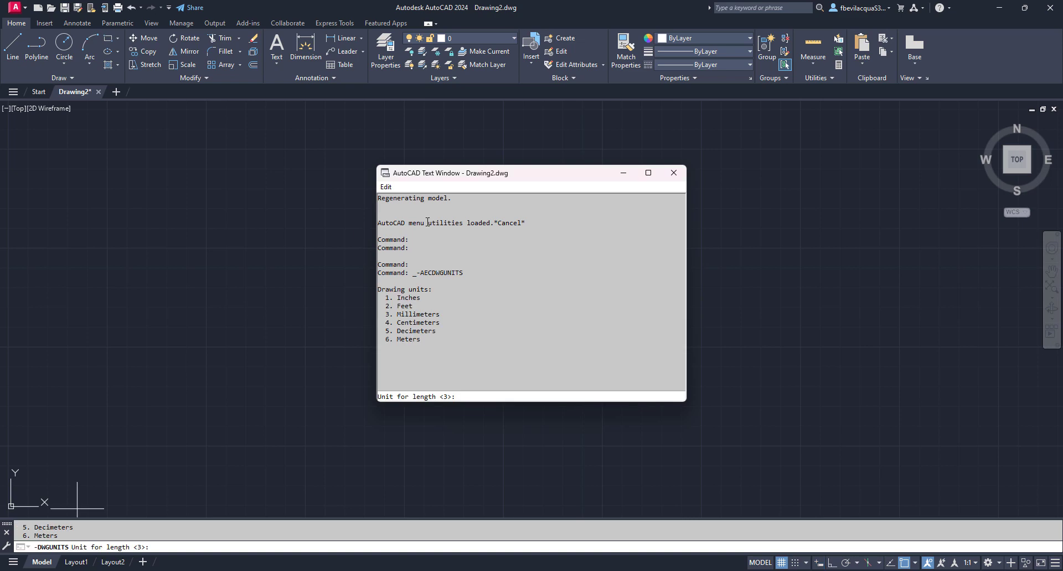
left_click_drag(526, 181, 482, 148)
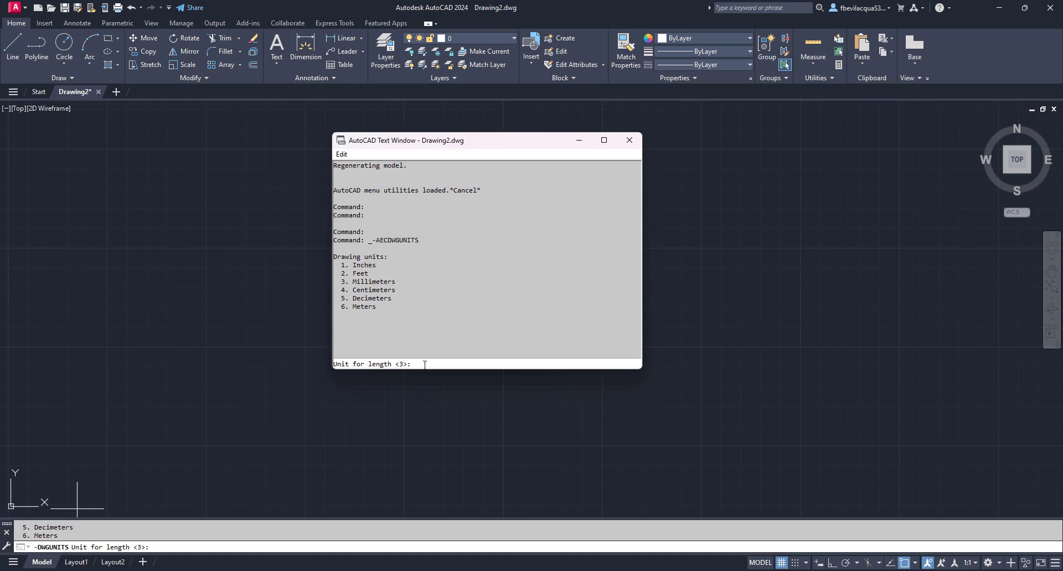
left_click(162, 548)
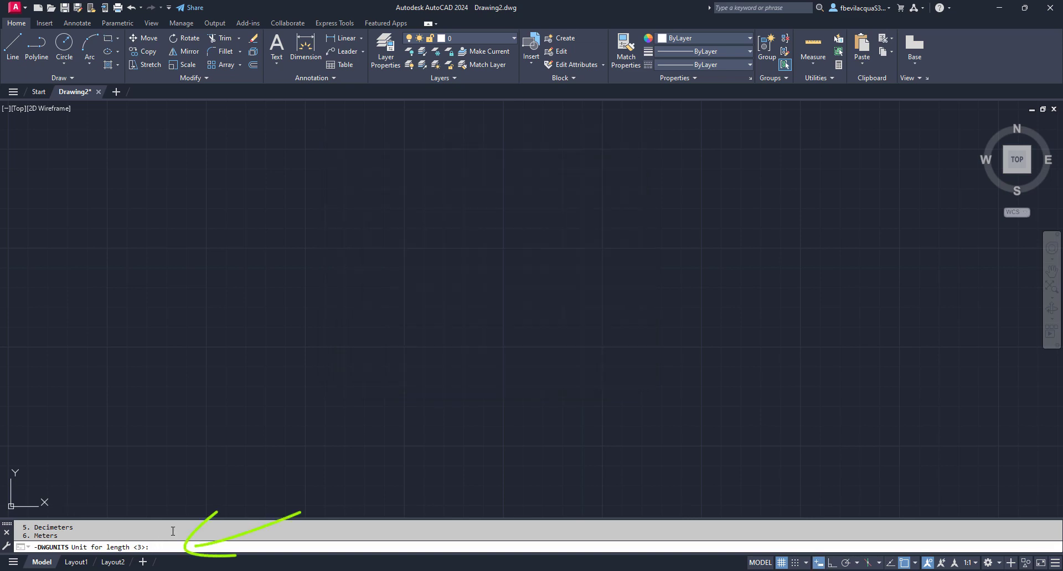
type("6")
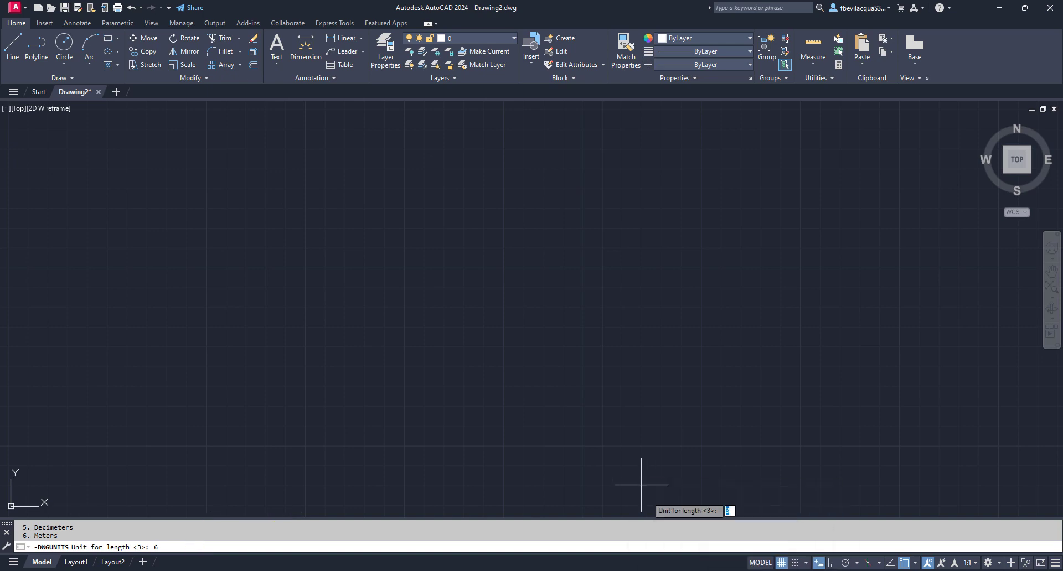
left_click(797, 528)
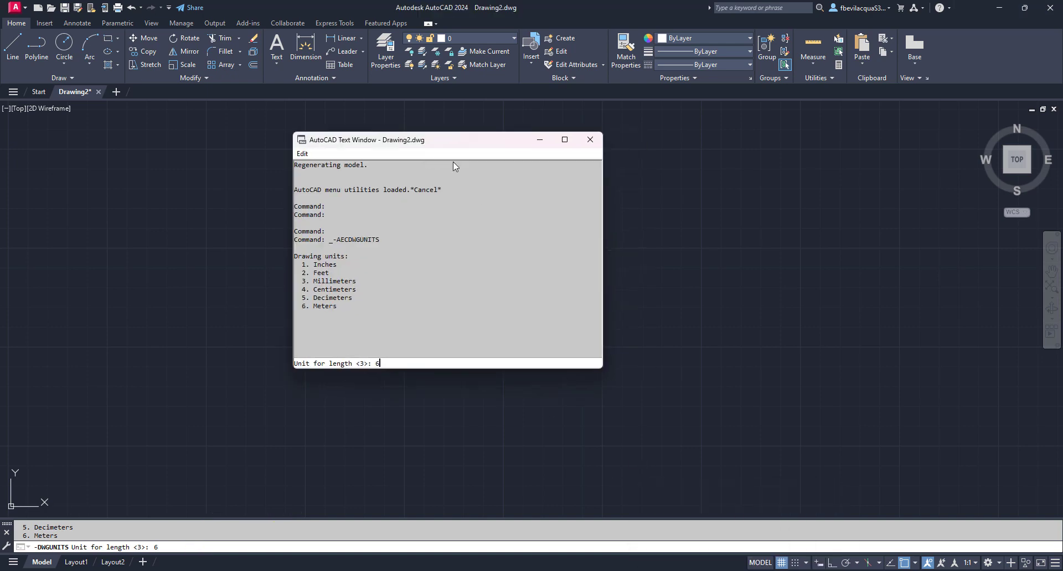
left_click(708, 201)
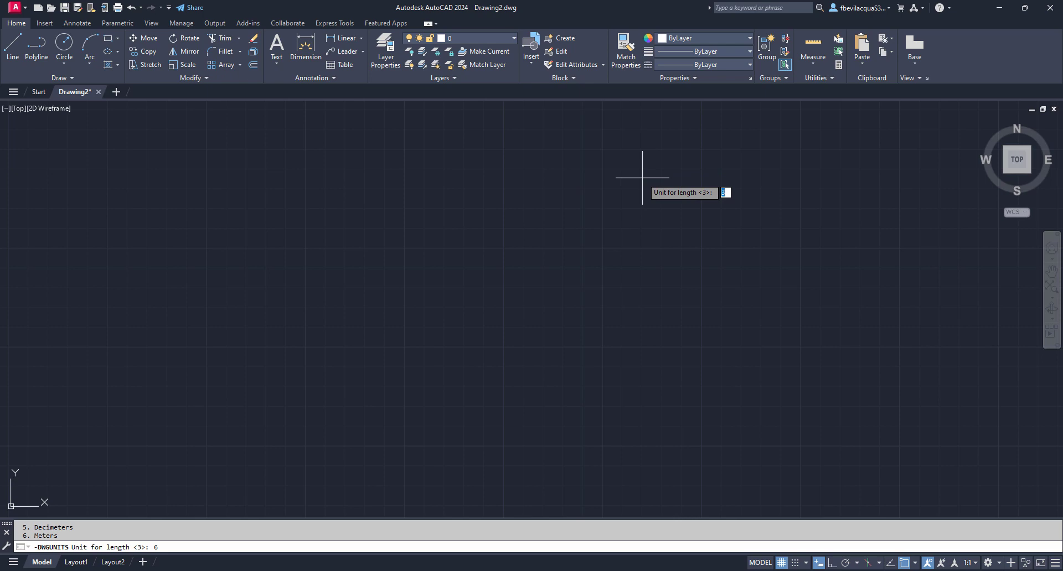
mouse_move(739, 570)
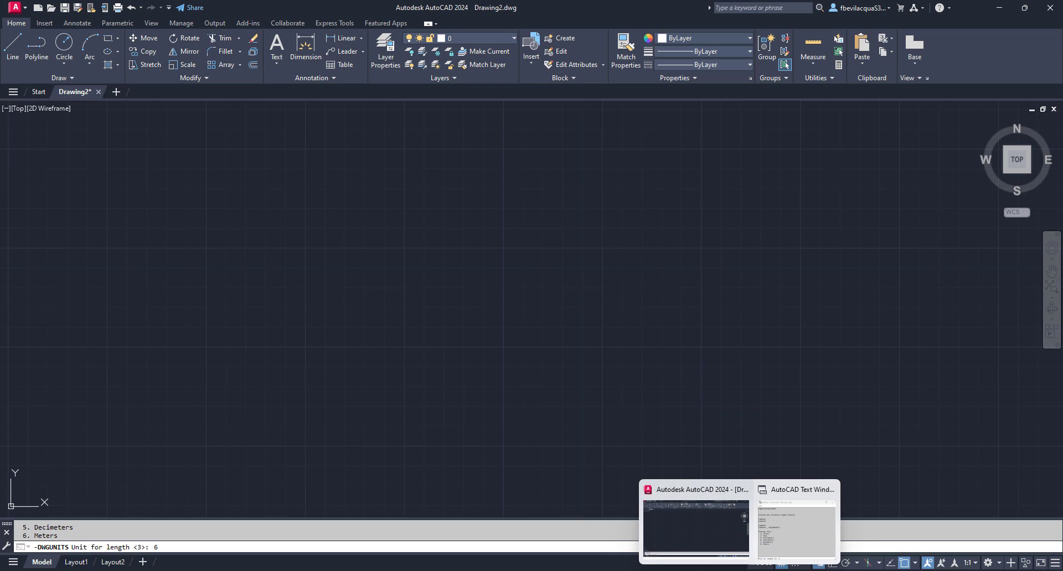
left_click(784, 533)
left_click_drag(443, 157, 358, 171)
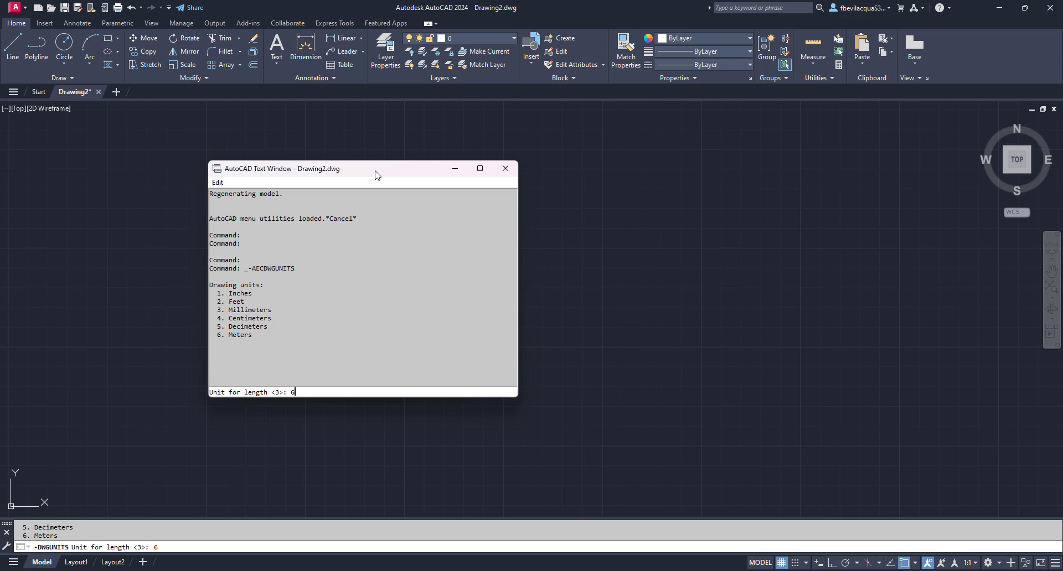
key("Return")
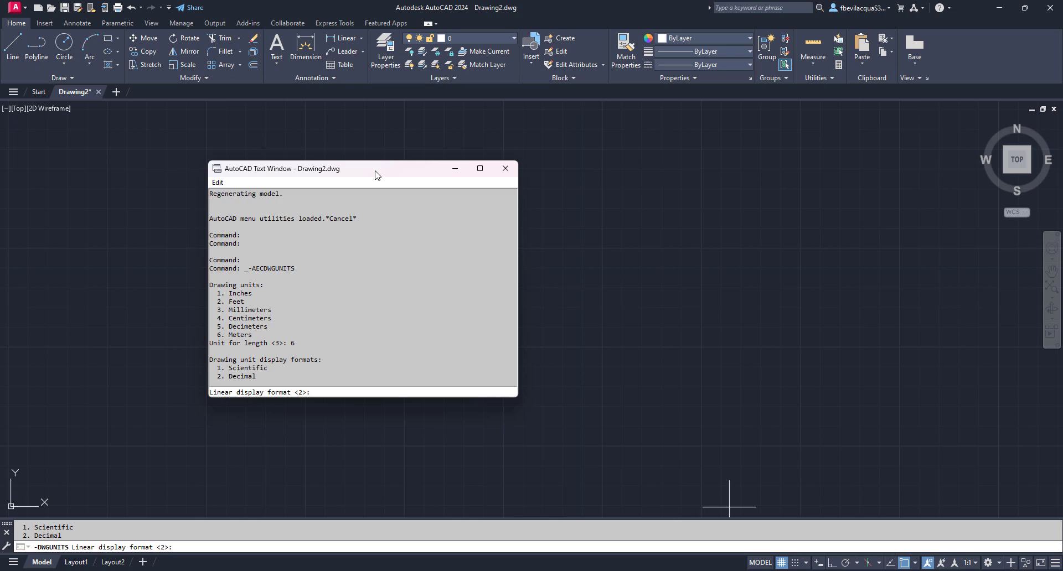
Accept decimal display format, precision 4 and Yes for every scaling and INSUNITS option, and close the text window
key("Return")
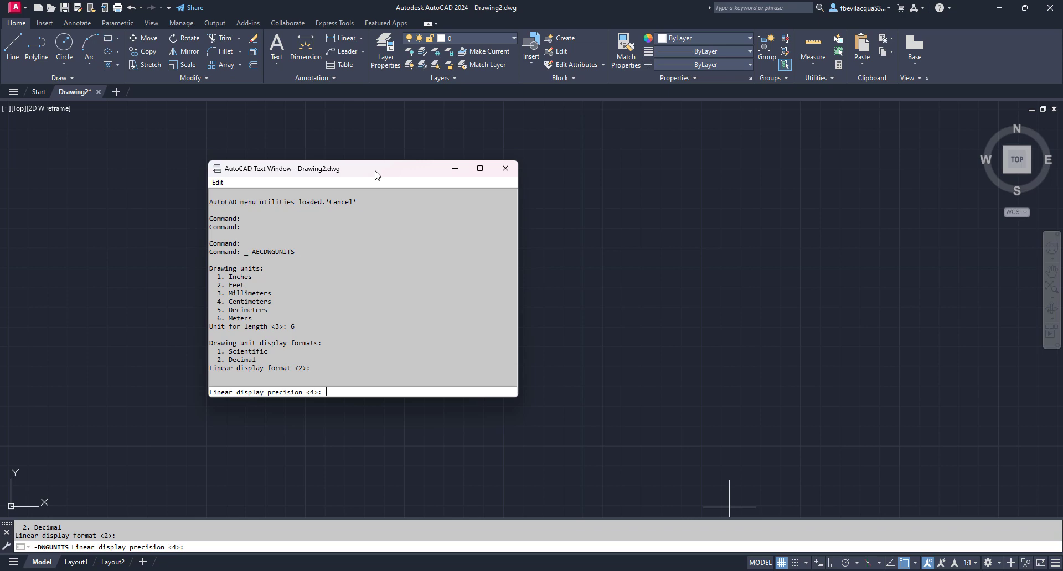
key("Return")
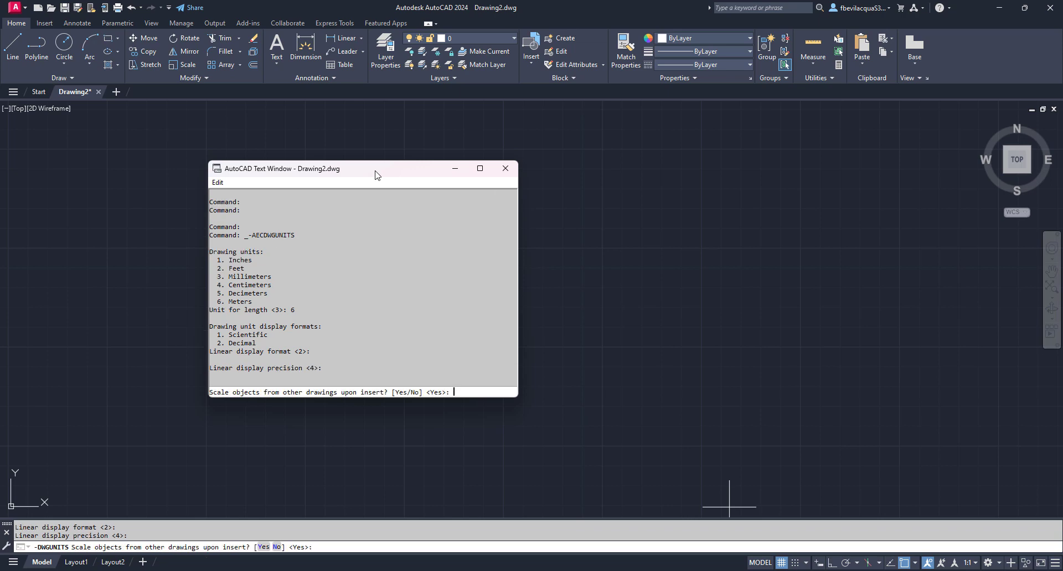
key("Return")
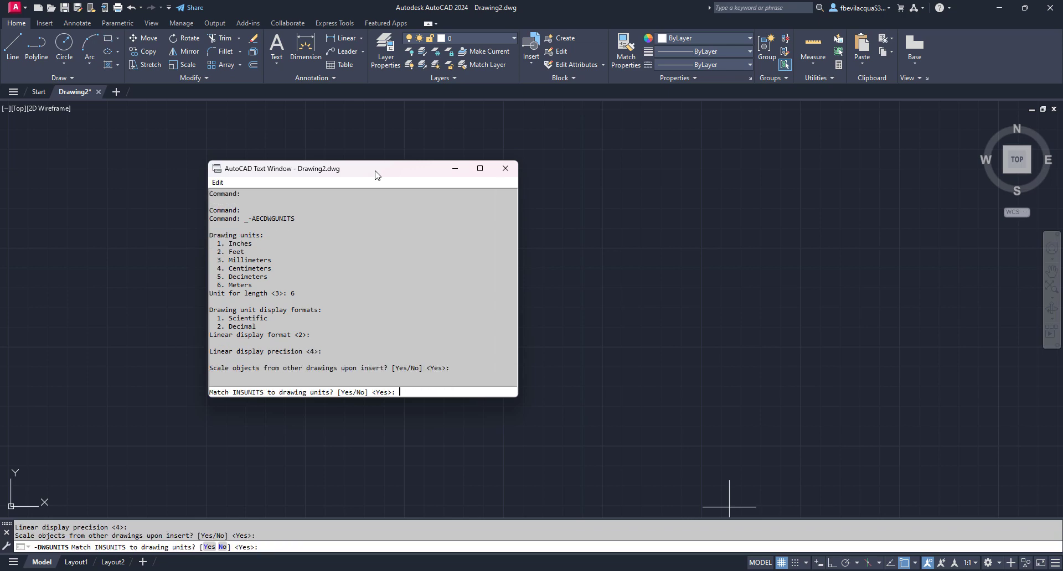
key("Return")
key("Return")
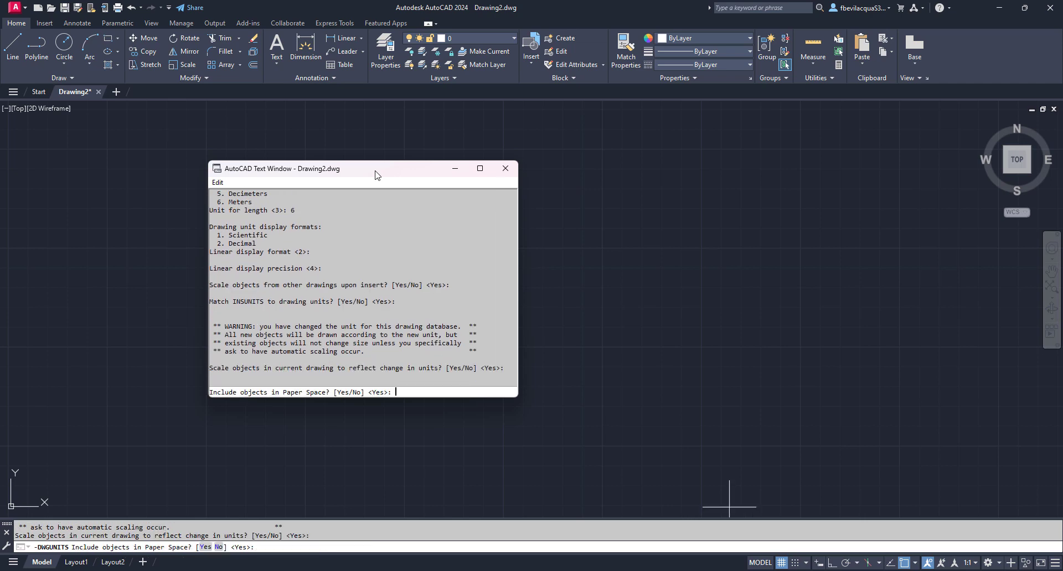
key("Return")
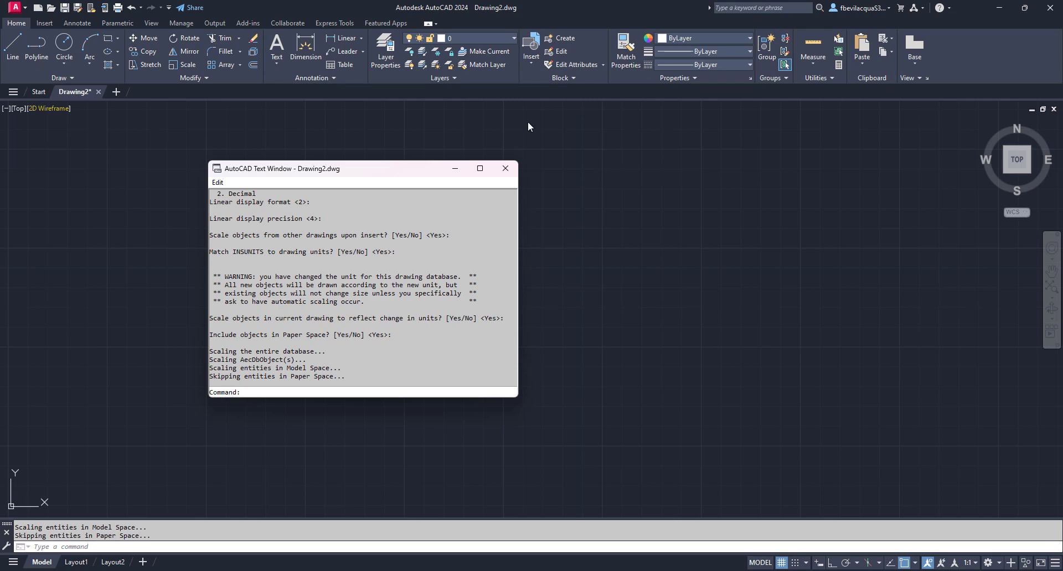
left_click(506, 167)
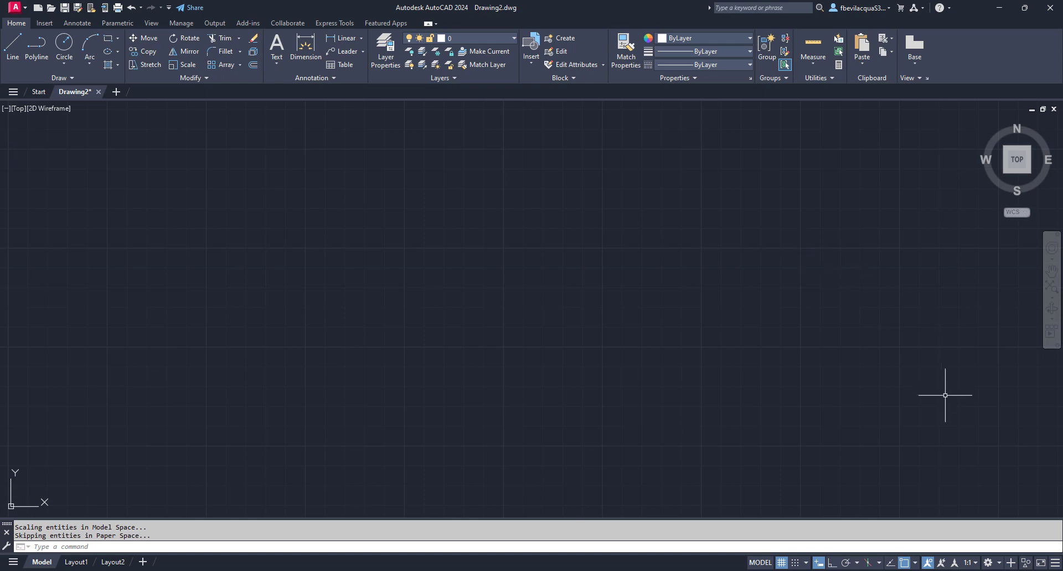
Check the annotation scale list and turn off the display of annotative objects at all scales
left_click(928, 563)
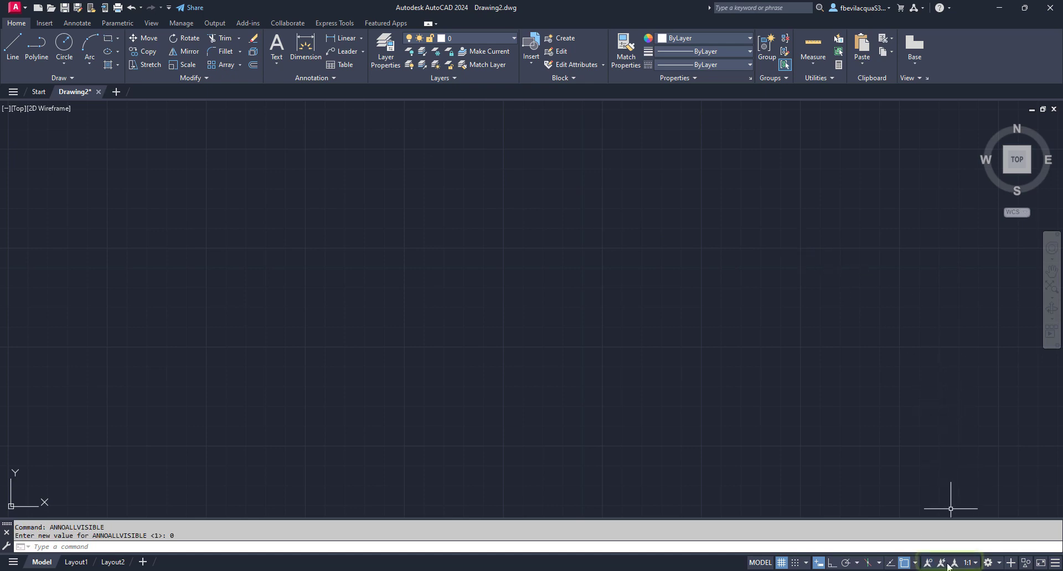
left_click(976, 563)
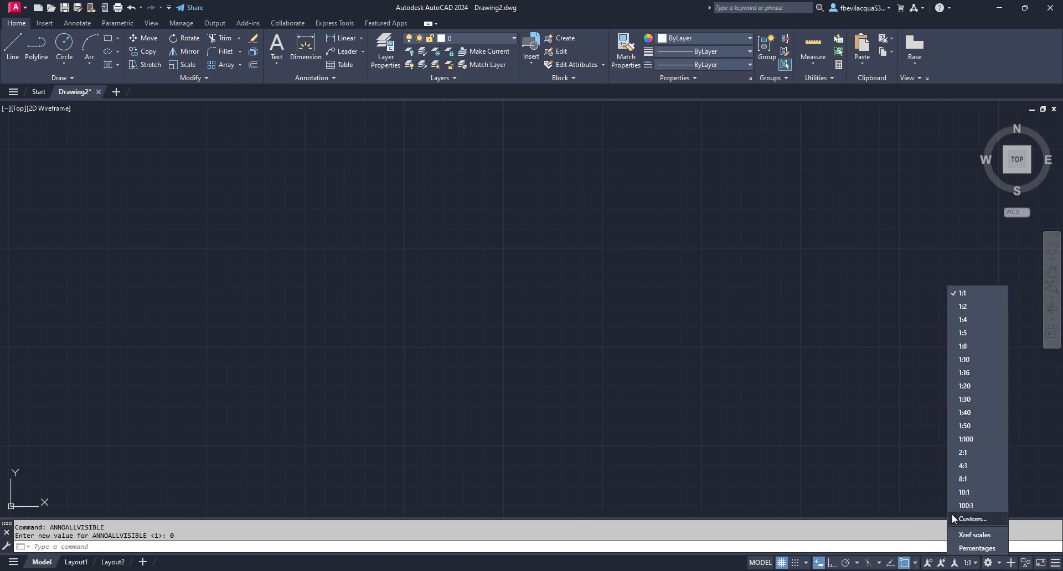
left_click(887, 467)
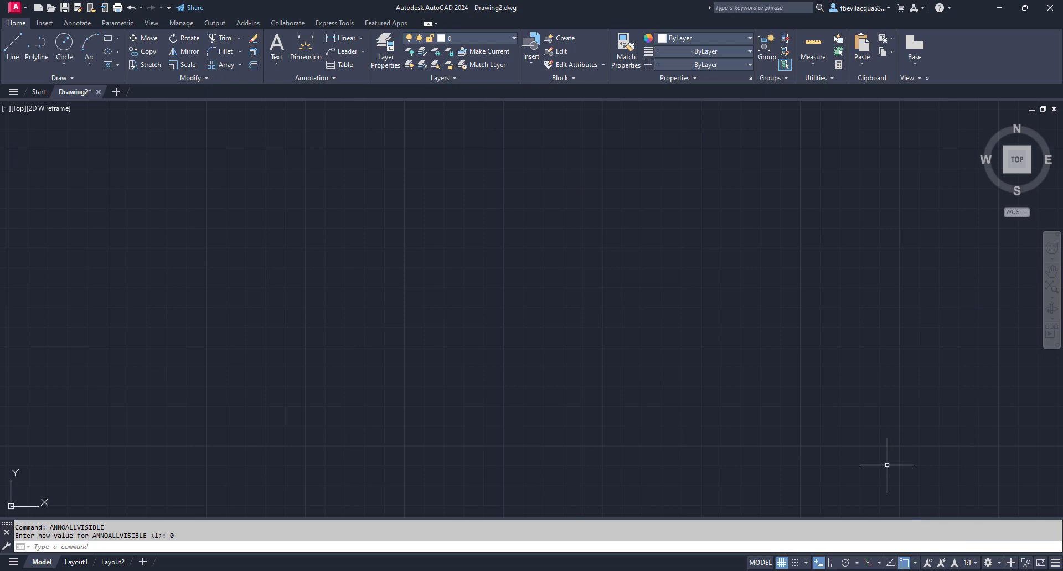
left_click(928, 563)
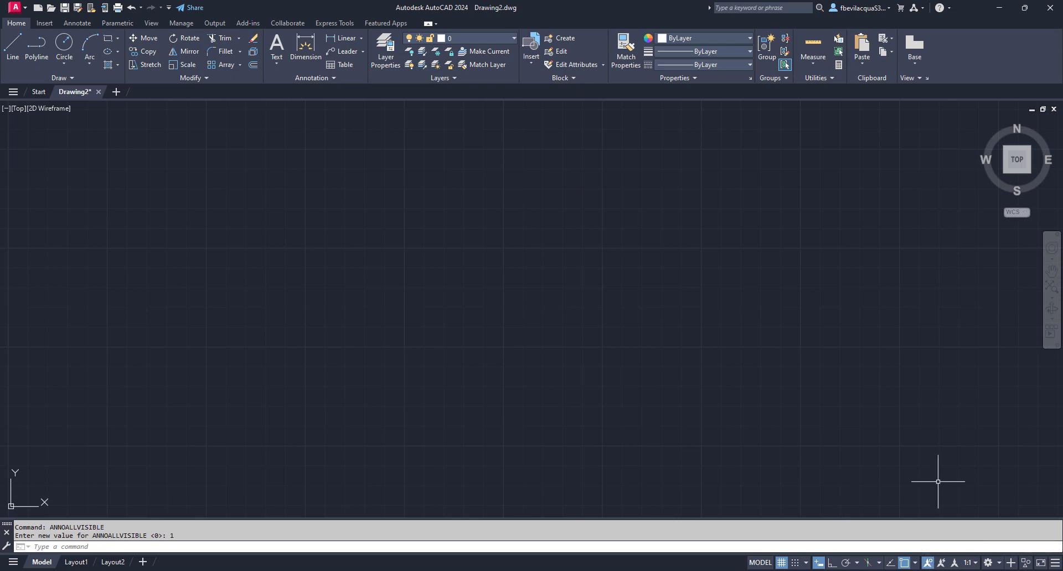
left_click(928, 563)
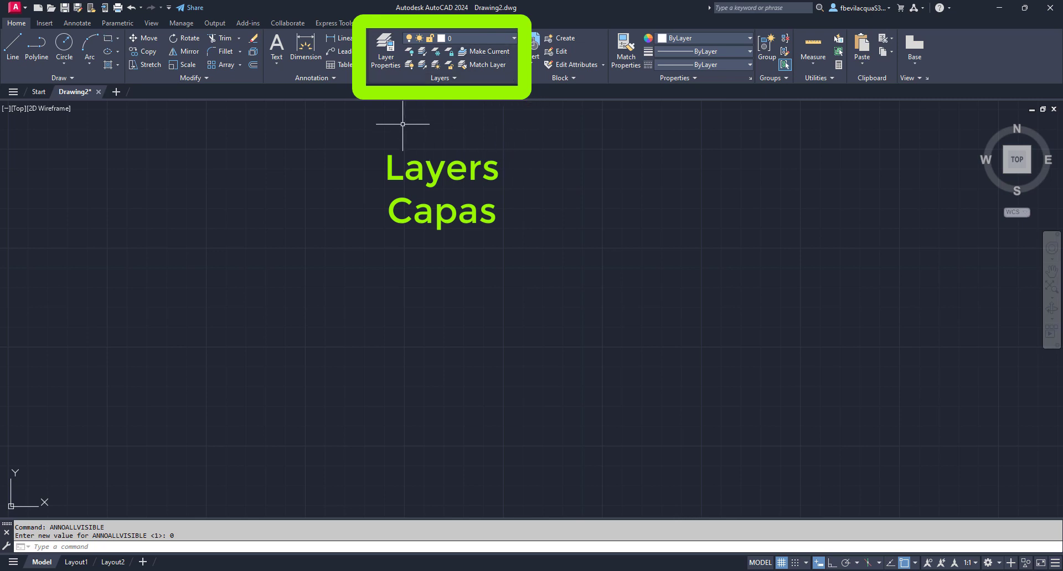
Open the Layer Properties Manager, reposition it over the drawing area, and create a new layer named Capa01
left_click(386, 54)
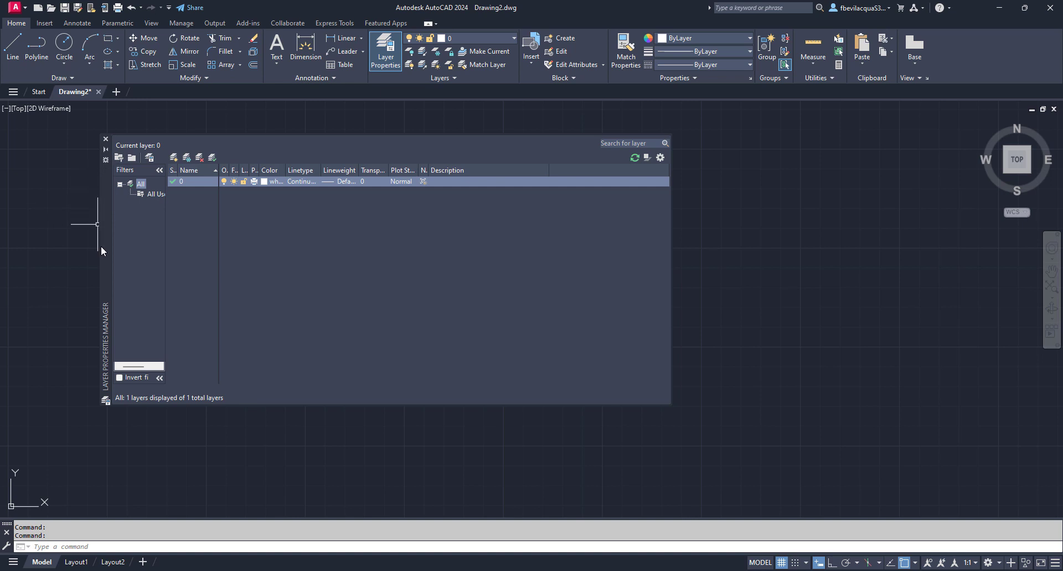
left_click_drag(105, 242, 25, 260)
left_click_drag(201, 273, 279, 269)
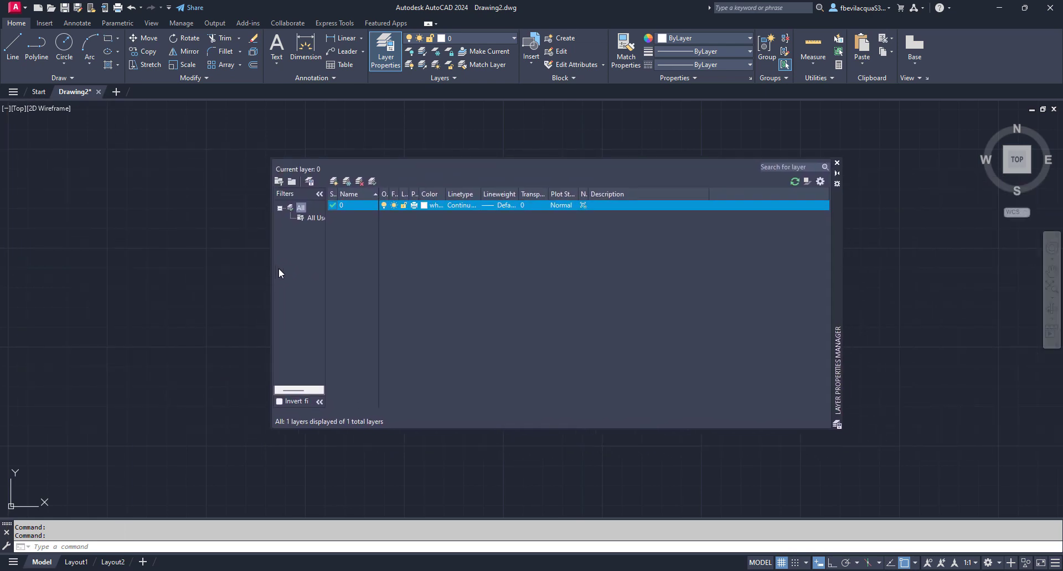
left_click_drag(836, 257, 796, 265)
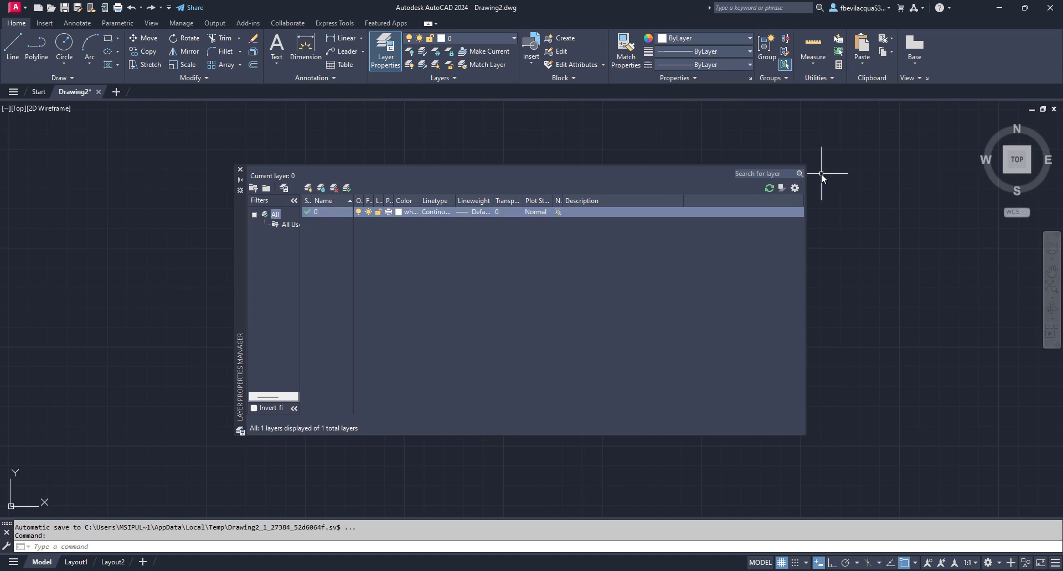
left_click_drag(239, 235, 352, 208)
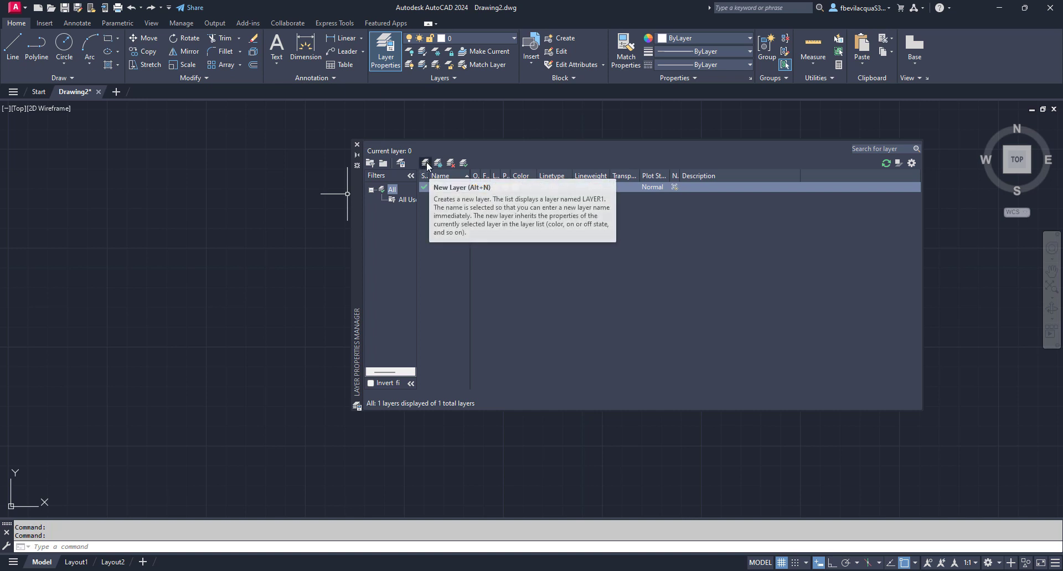
left_click(426, 163)
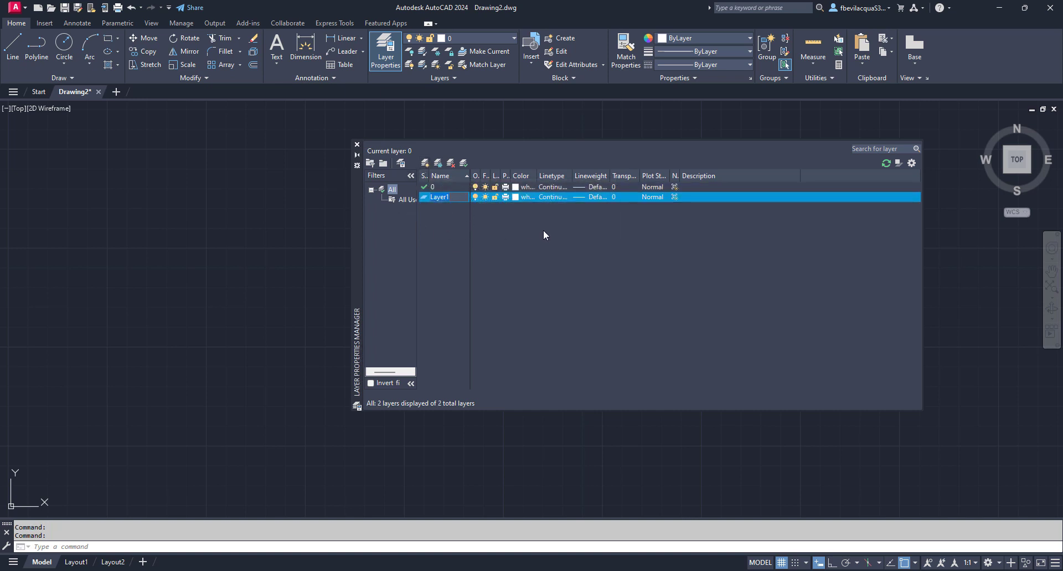
type("Capa")
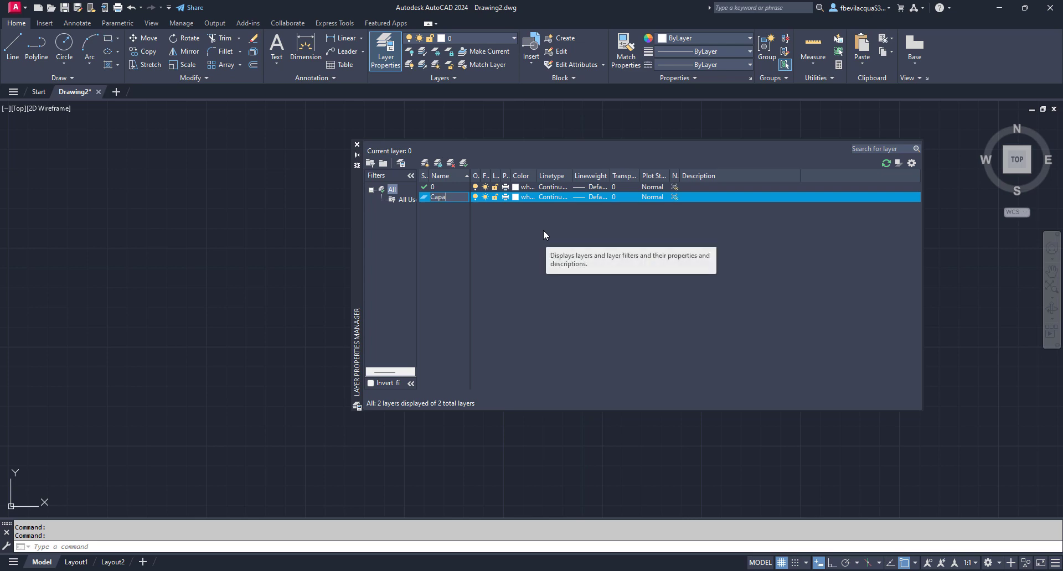
type("01")
Create a second new layer named Capa02 below Capa01
left_click(426, 164)
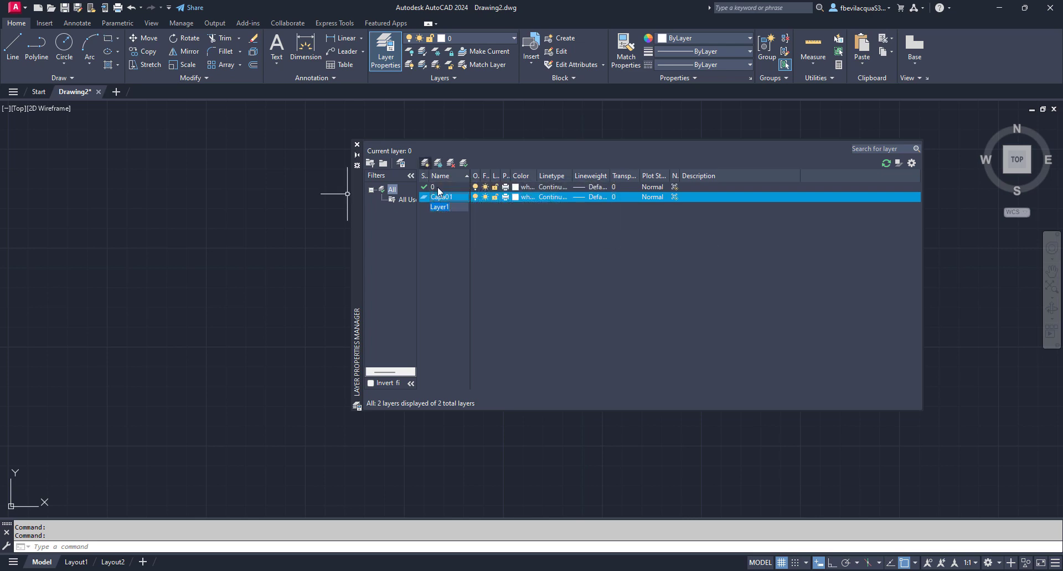
key("BackSpace")
key("Return")
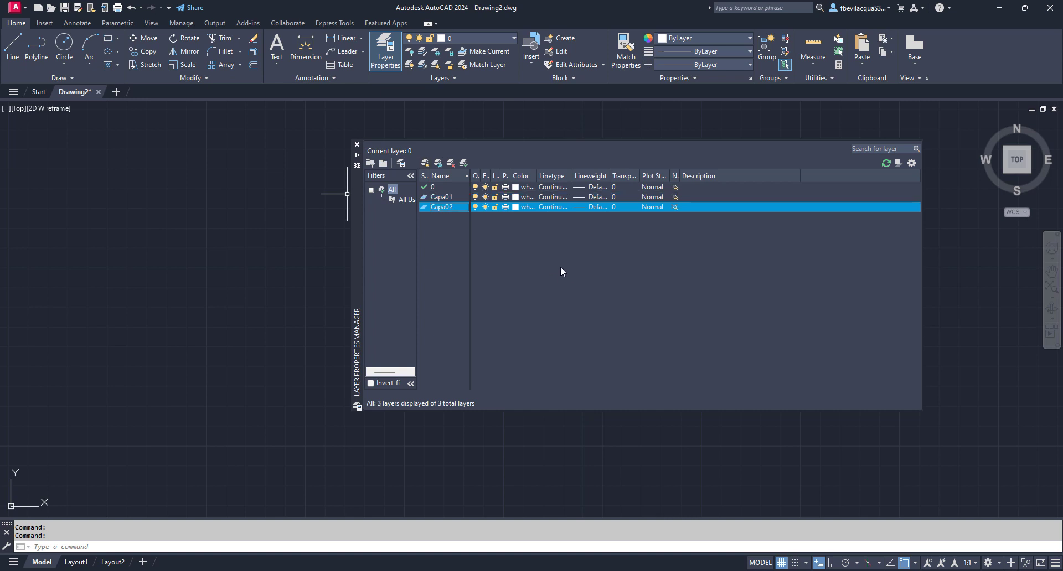
Look through the true color and color book options for layer Capa01, and set its color to index color red
left_click(445, 198)
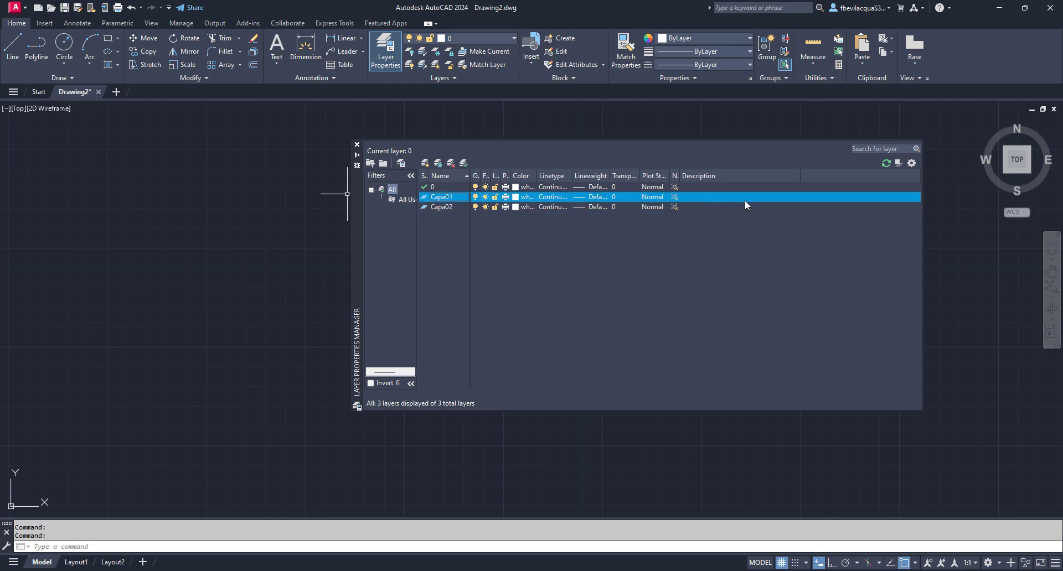
left_click(516, 200)
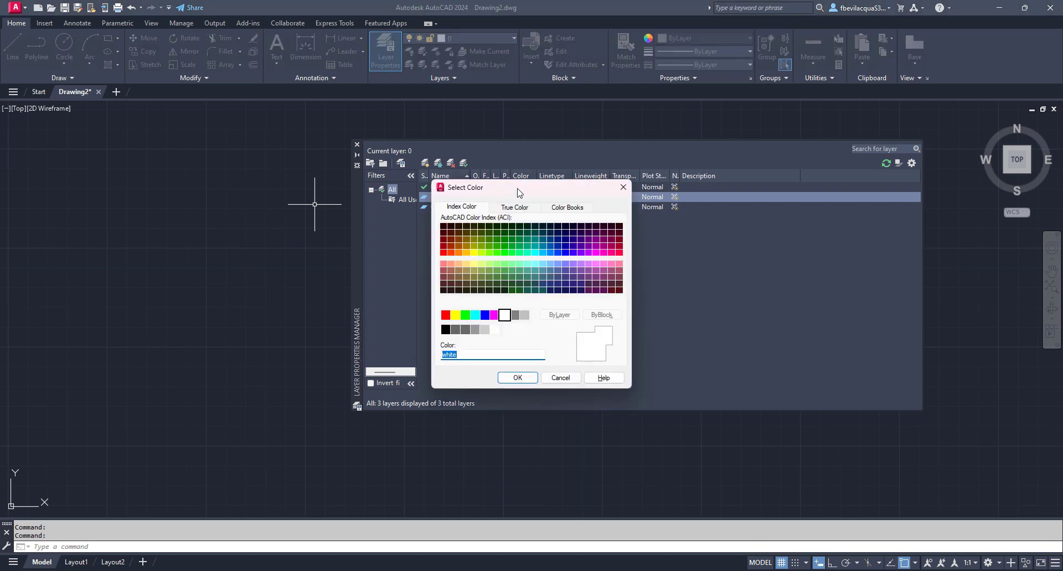
left_click_drag(520, 187, 574, 184)
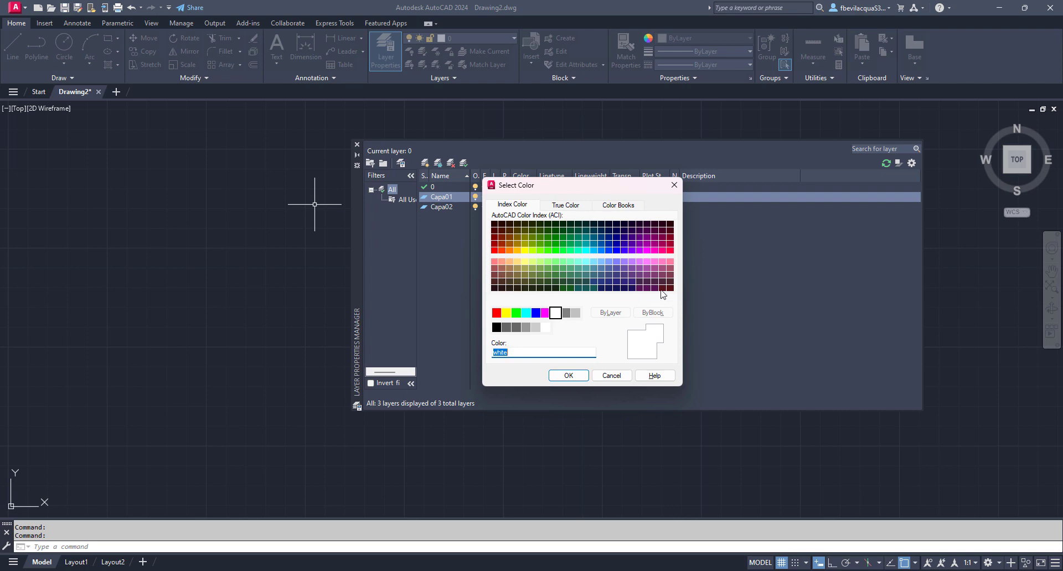
left_click(566, 206)
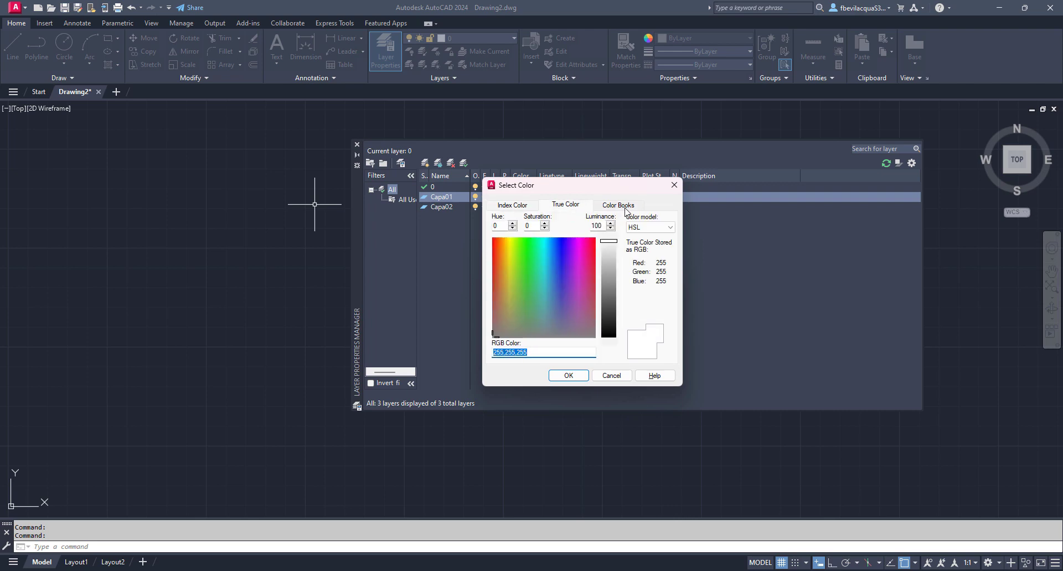
left_click(623, 211)
left_click(515, 206)
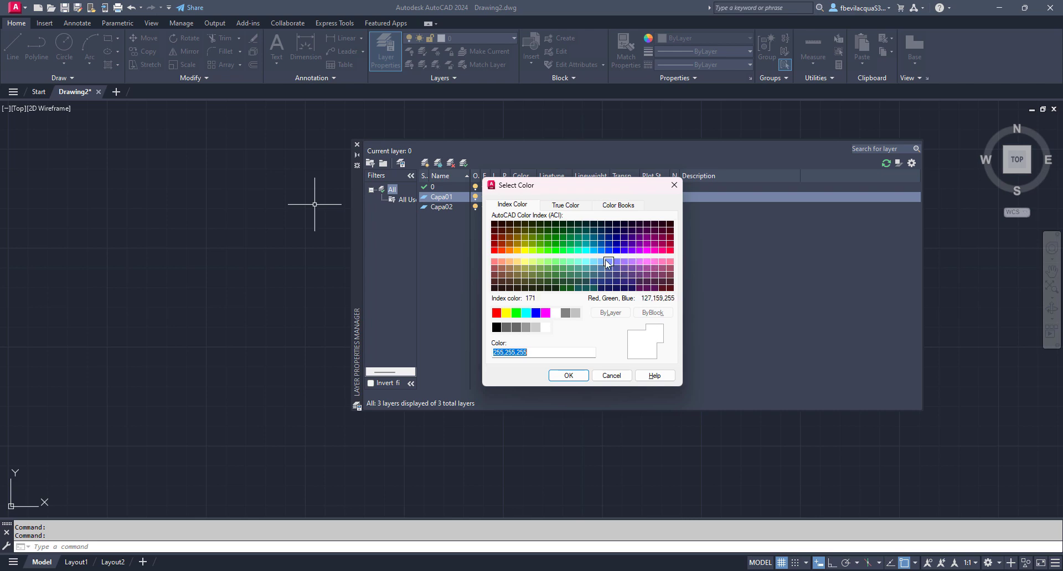
left_click(496, 313)
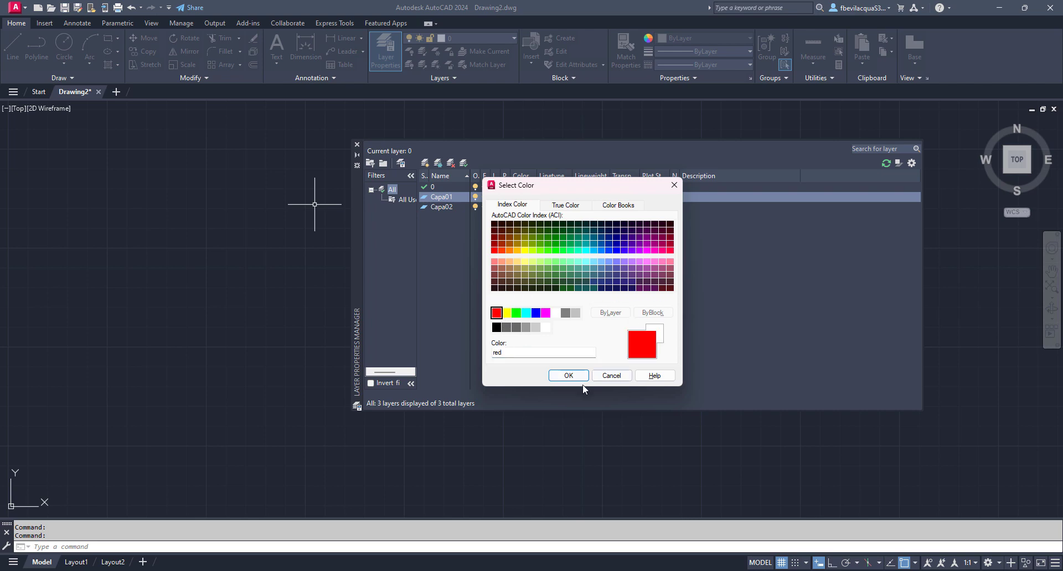
left_click(569, 375)
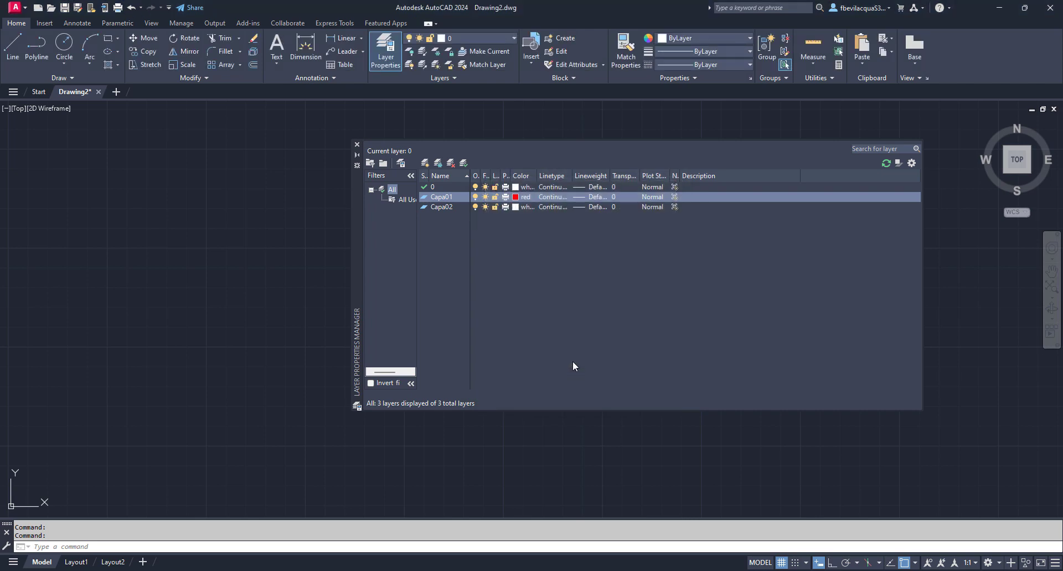
Set the color of layer Capa02 to green from the index colors
left_click(516, 207)
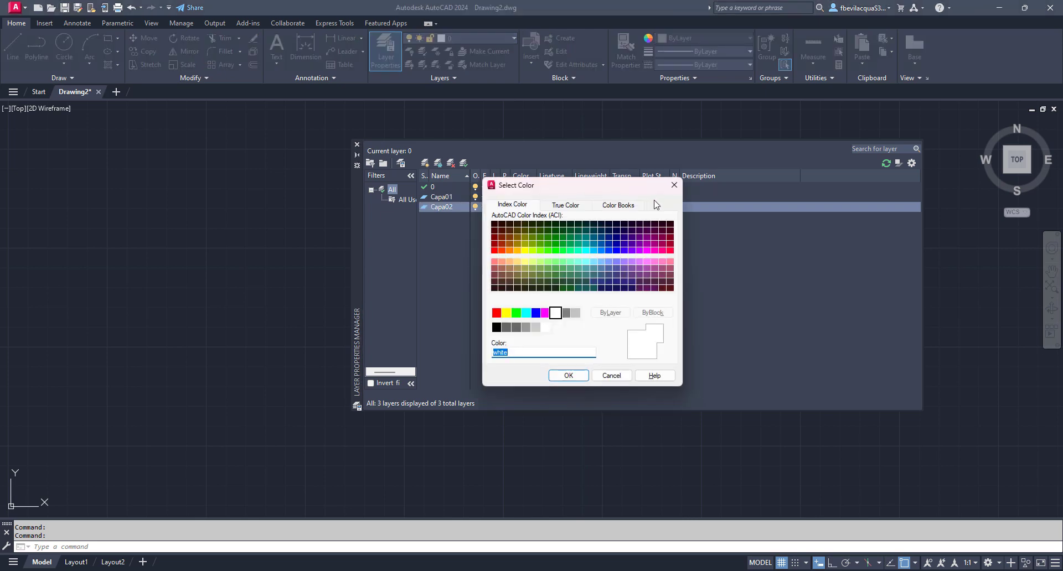
left_click_drag(613, 188, 583, 184)
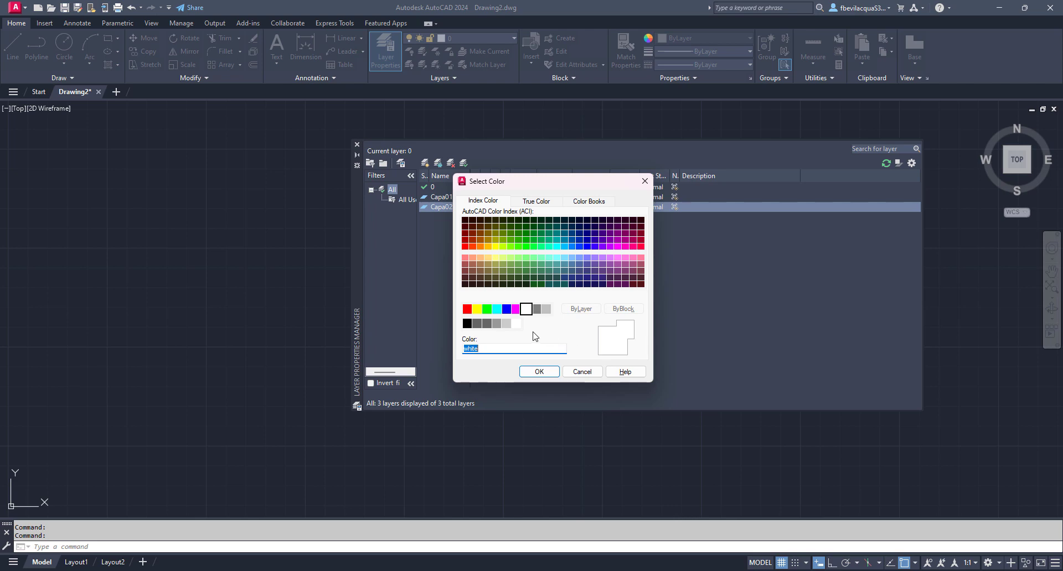
left_click(486, 310)
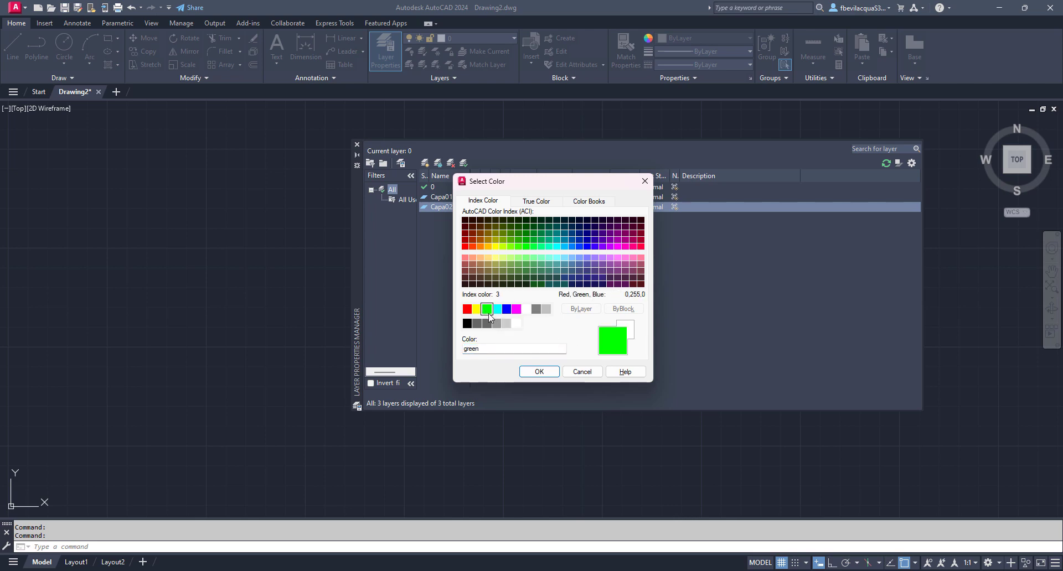
left_click(540, 371)
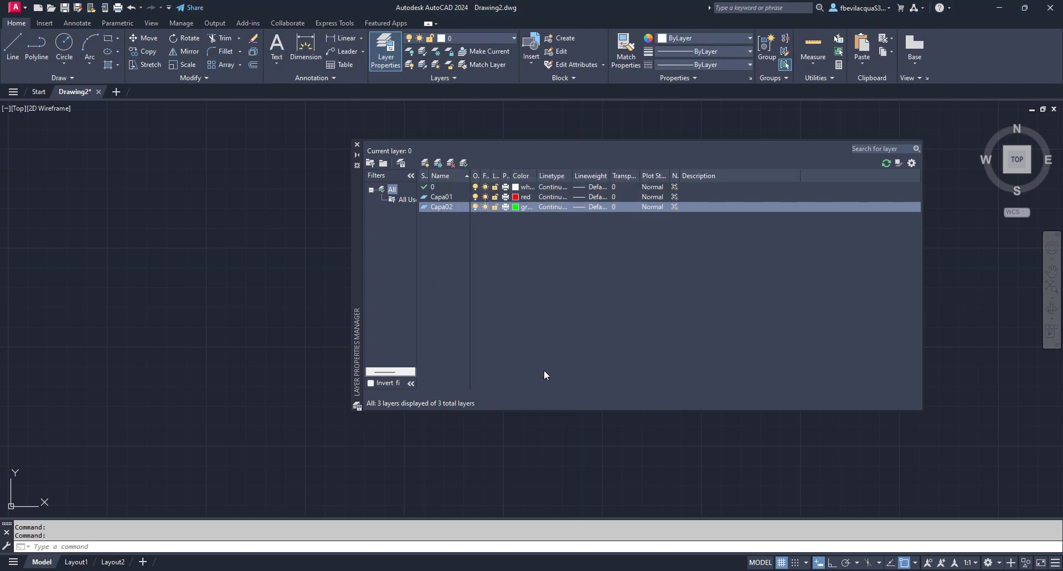
Go through layers 0, Capa01 and Capa02 in the layer list and close the Layer Properties Manager
left_click(441, 188)
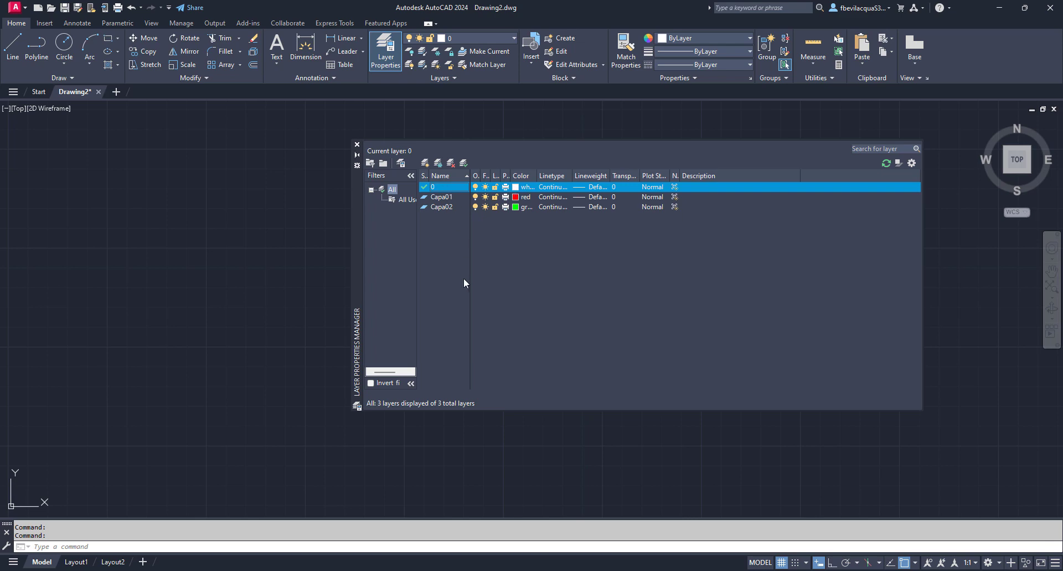
left_click(446, 199)
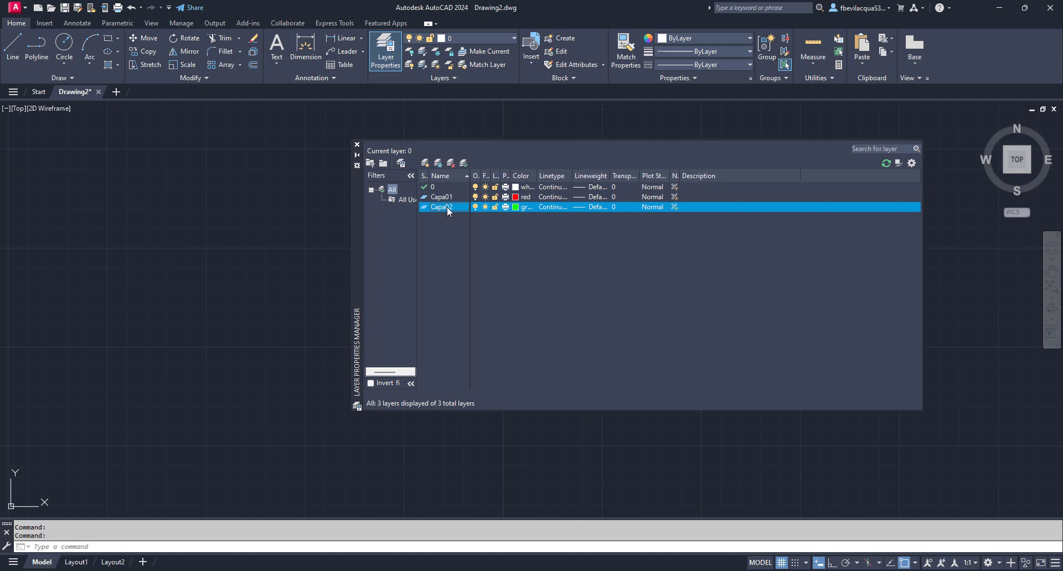
left_click(446, 207)
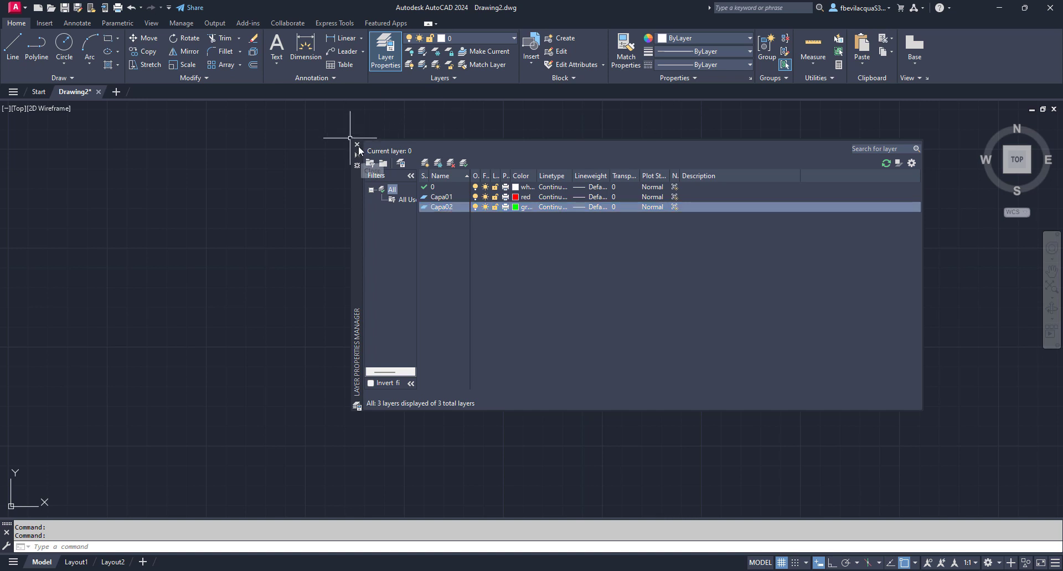
left_click(357, 145)
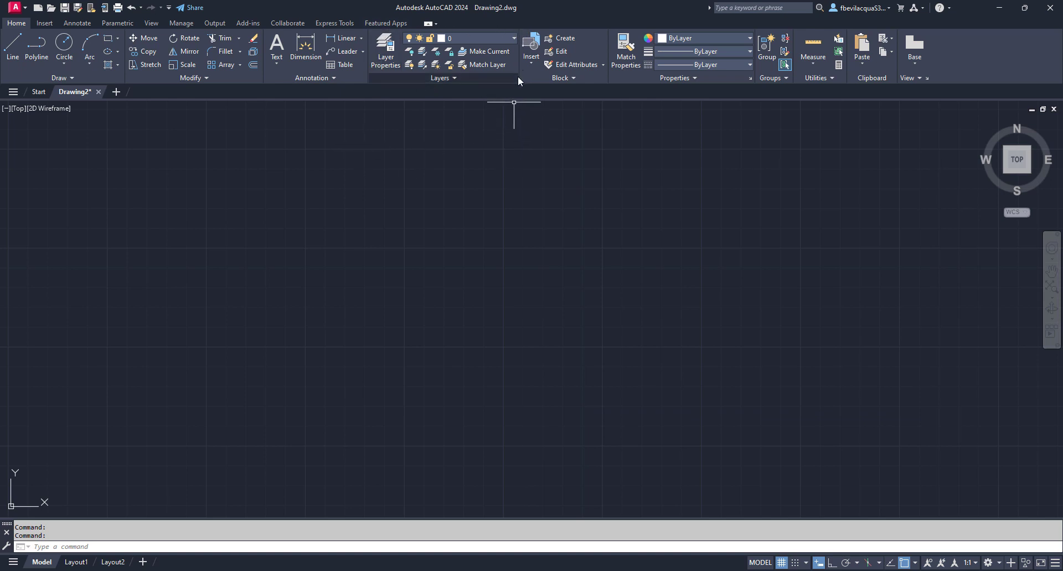
Make Capa01 the current layer and draw a zigzag of four connected line segments across the left half of the drawing area
left_click(514, 38)
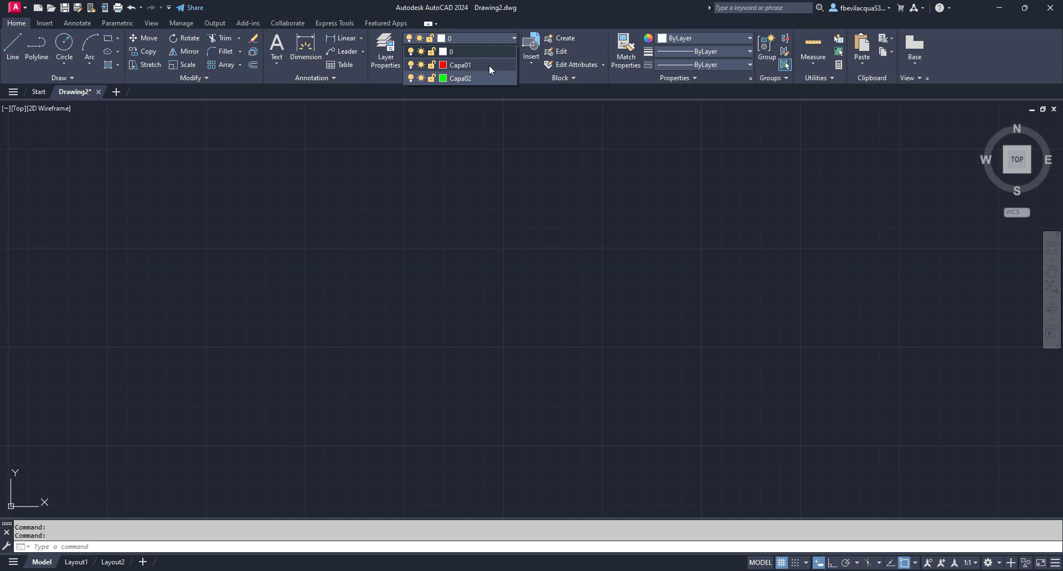
left_click(489, 65)
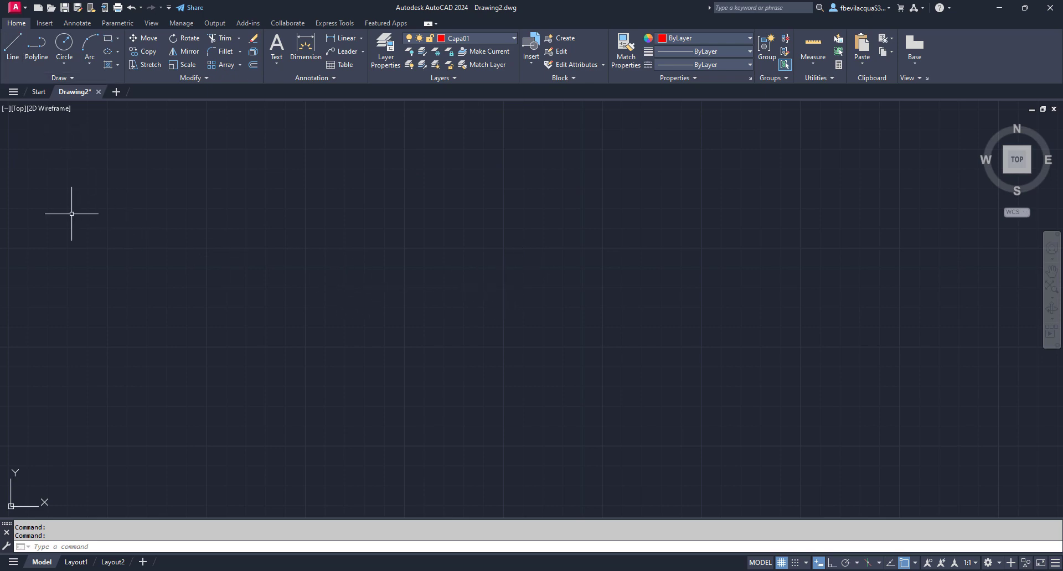
left_click(13, 47)
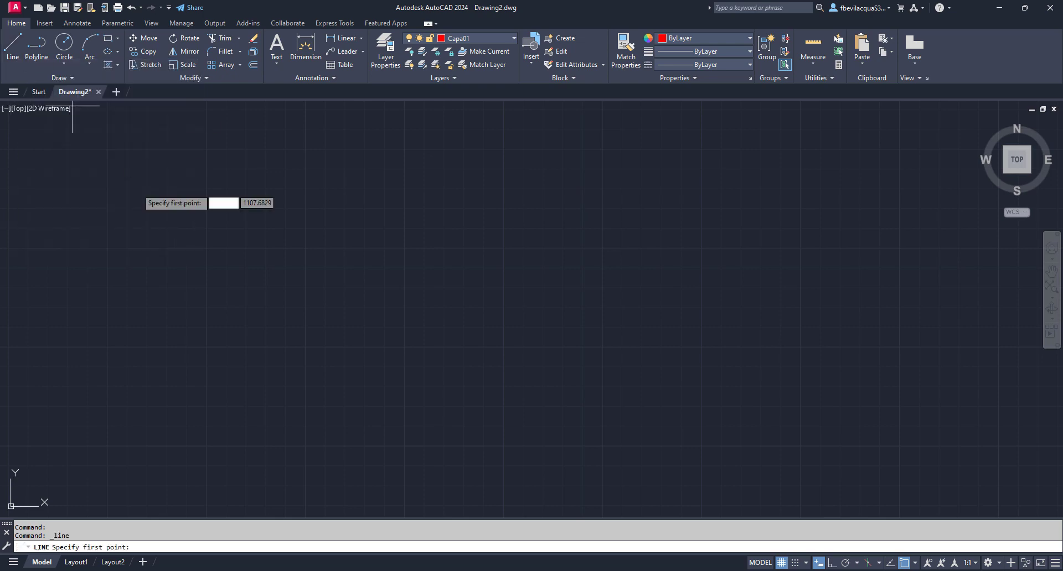
left_click(137, 407)
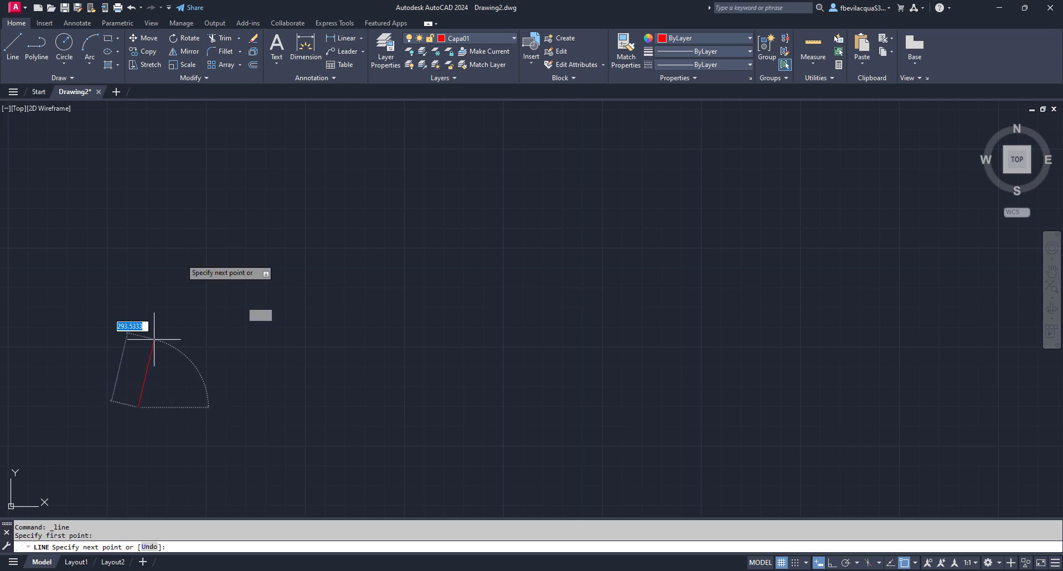
left_click(227, 164)
left_click(299, 397)
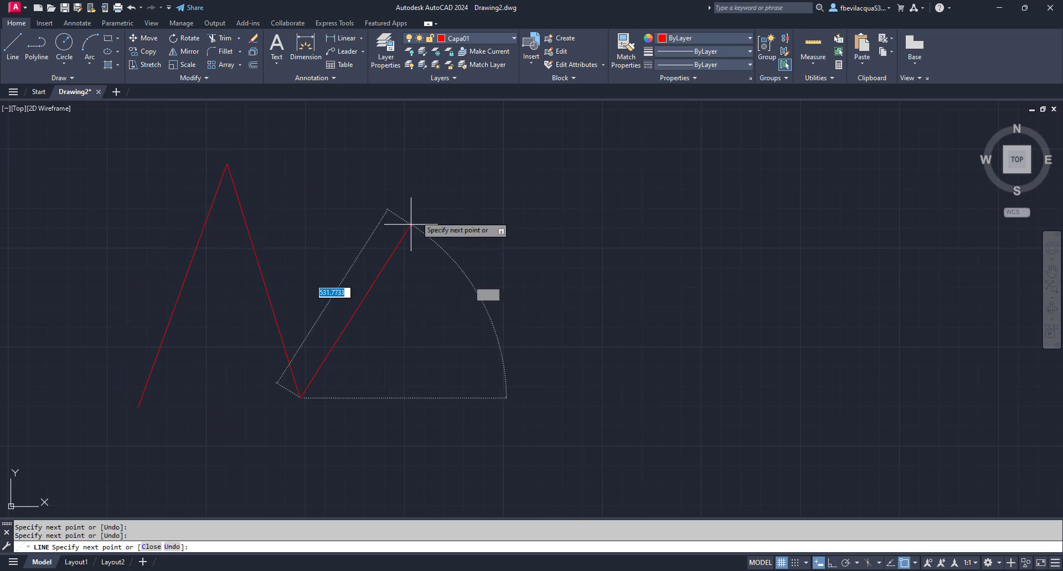
left_click(417, 208)
left_click(512, 313)
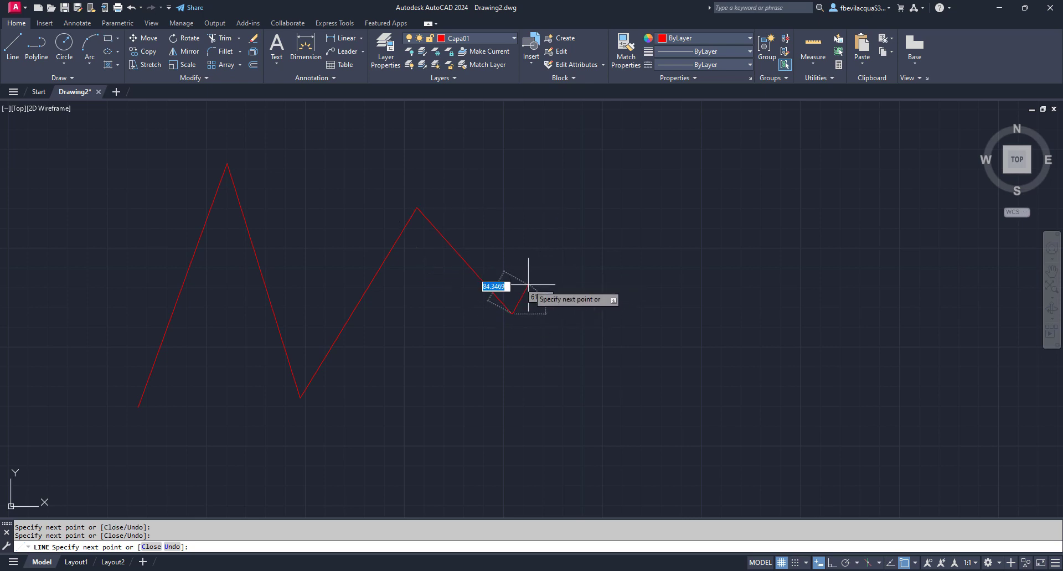
key("Return")
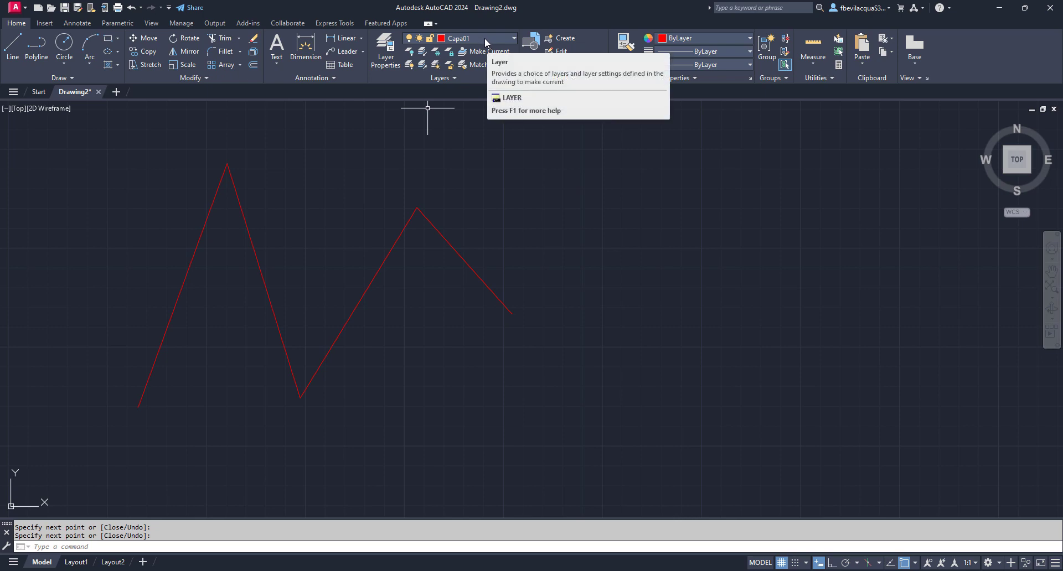
Make Capa02 the current layer and draw a zigzag of four connected line segments to the right of the red one
left_click(514, 38)
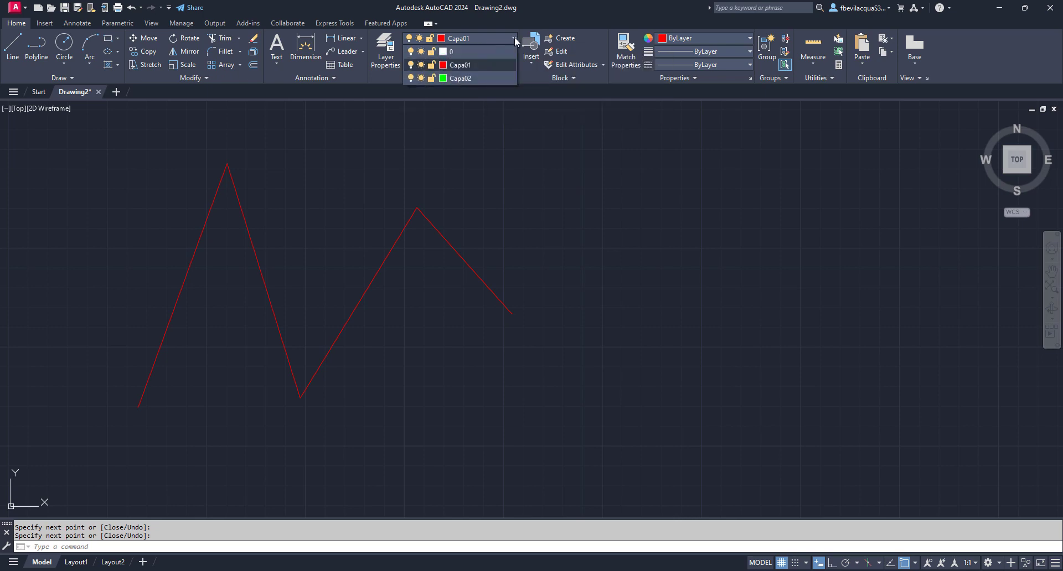
left_click(488, 78)
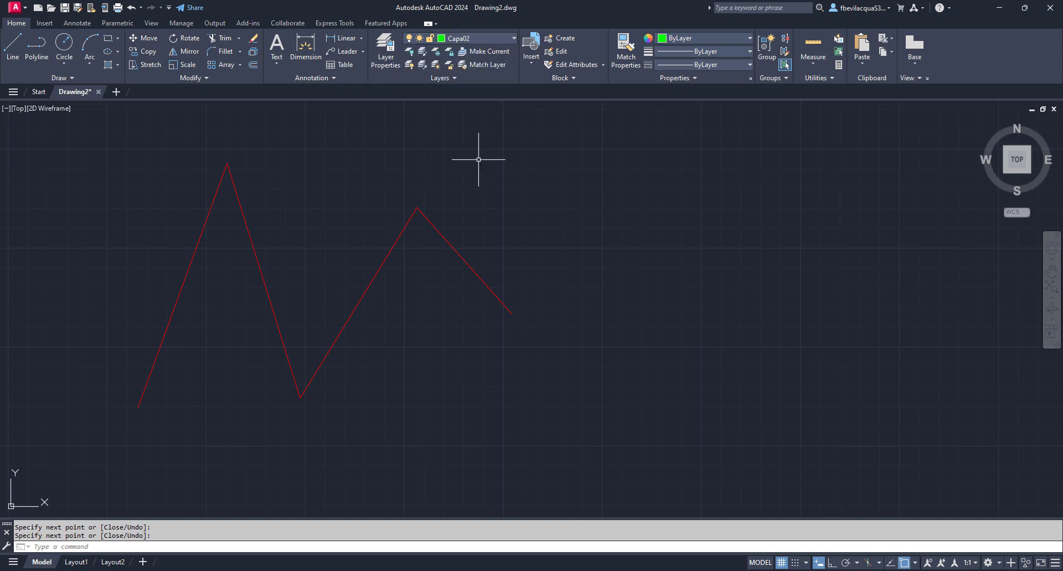
left_click(11, 46)
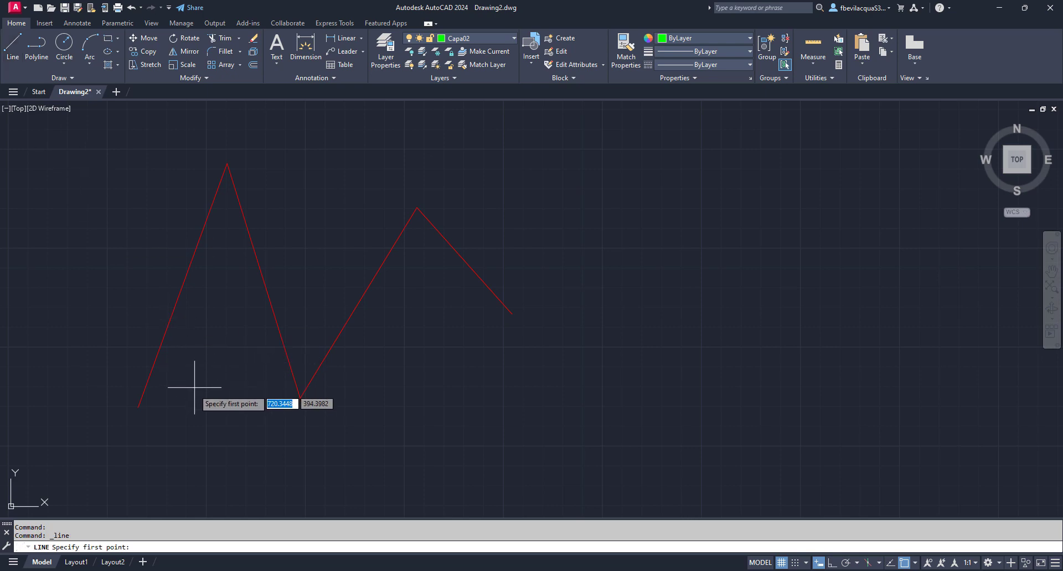
left_click(514, 386)
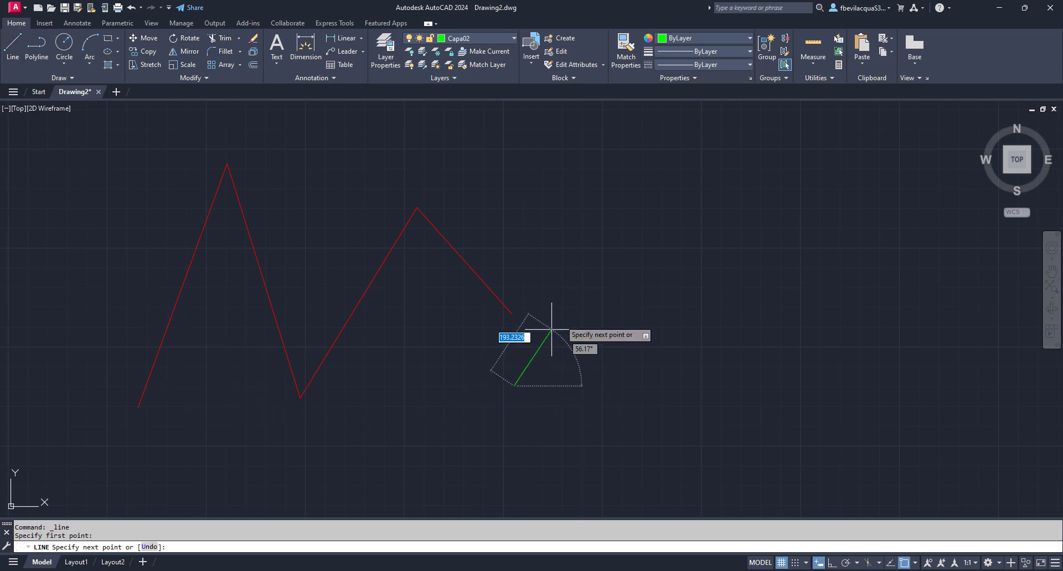
left_click(606, 209)
left_click(674, 275)
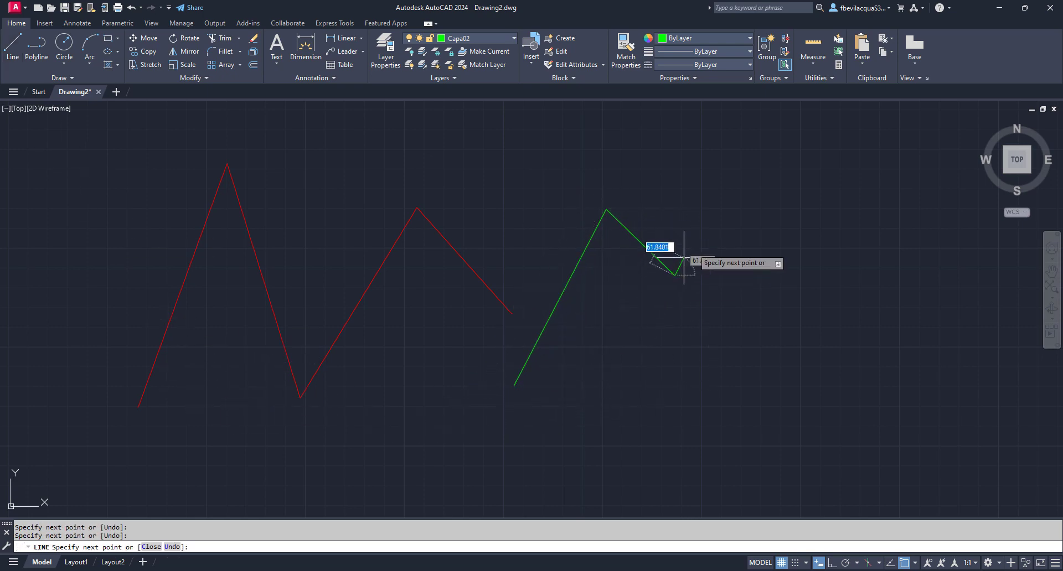
left_click(731, 207)
left_click(802, 285)
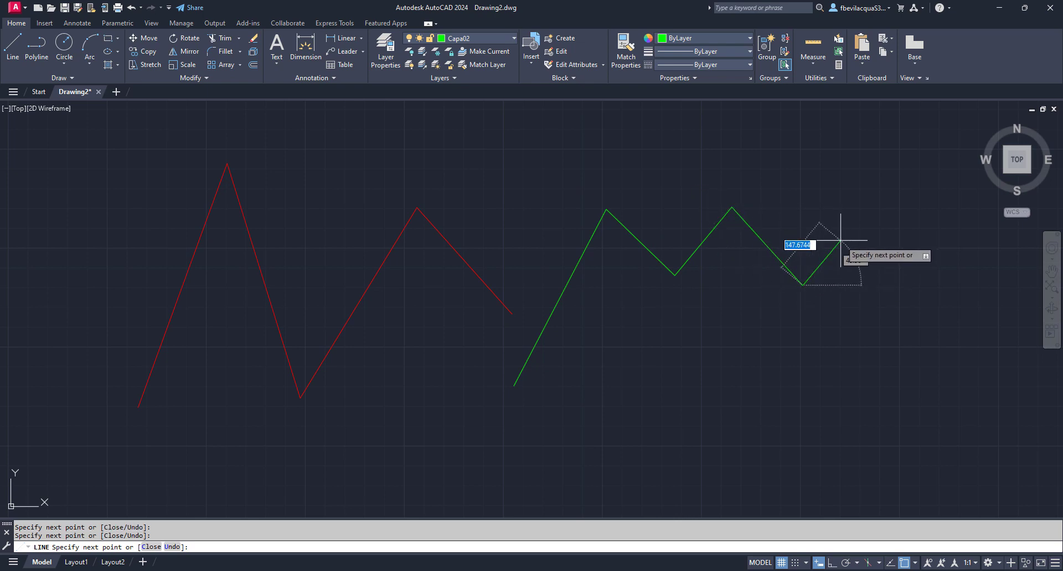
key("Return")
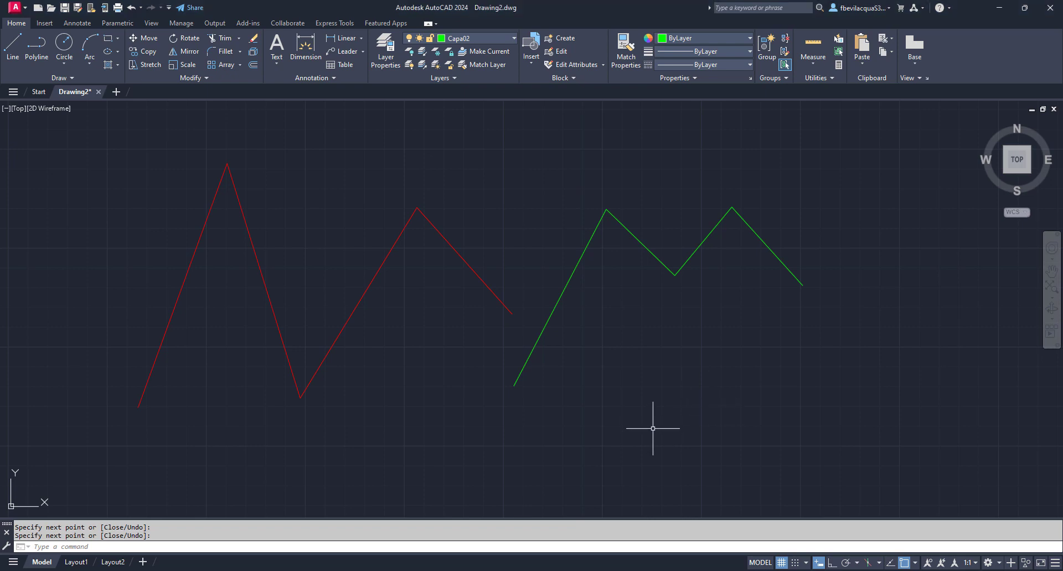
Make Capa01 the current layer again and turn off layer Capa02
left_click(480, 38)
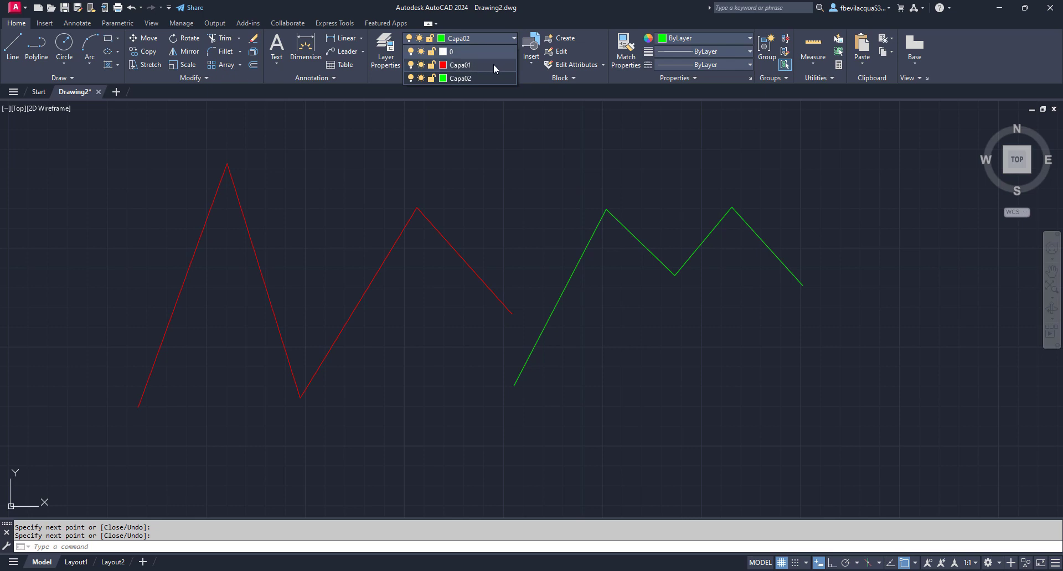
left_click(493, 64)
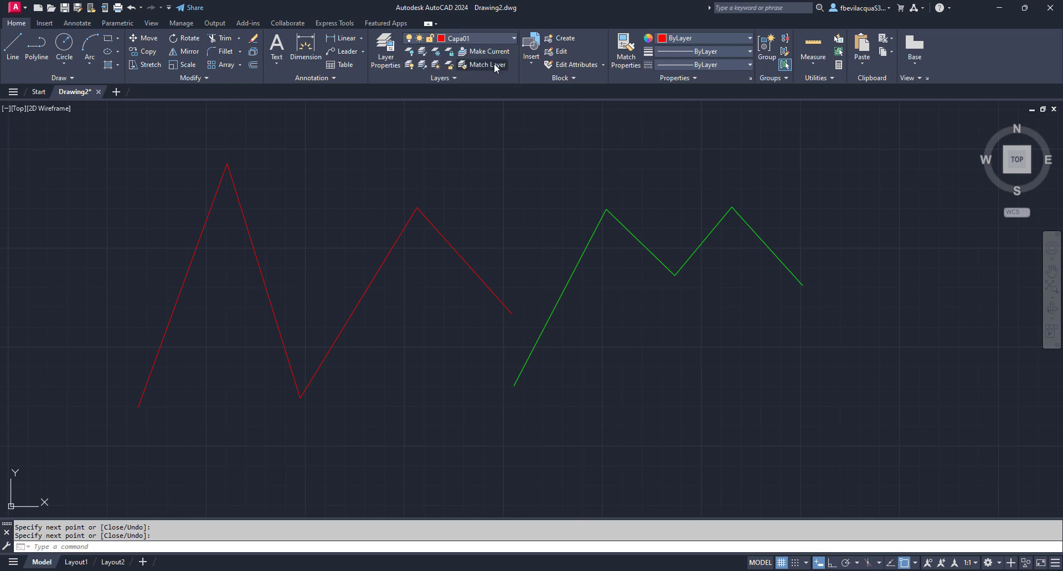
left_click(513, 39)
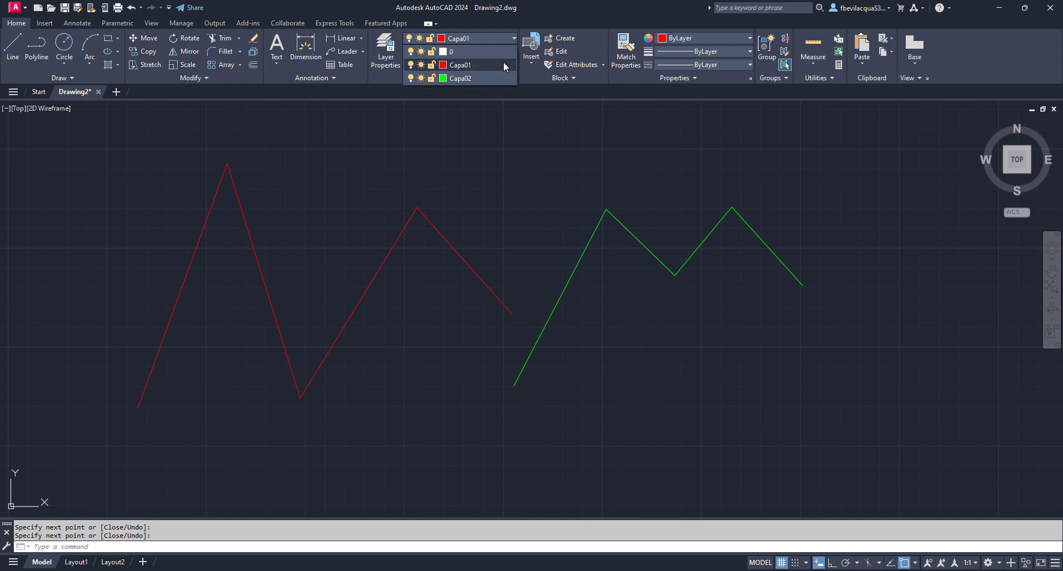
left_click(410, 79)
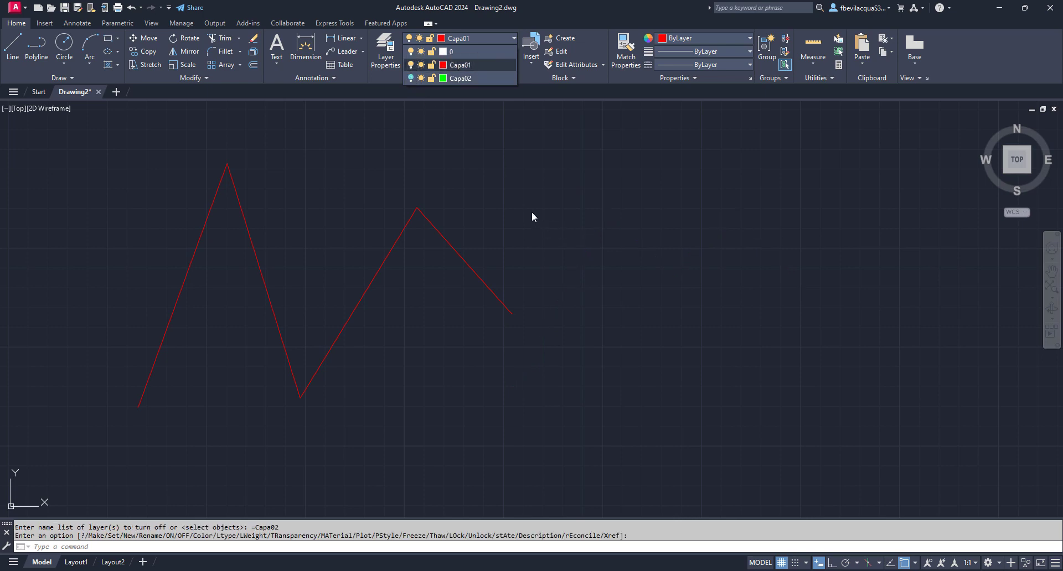
Turn layer Capa02 back on and close the layer list
left_click(821, 186)
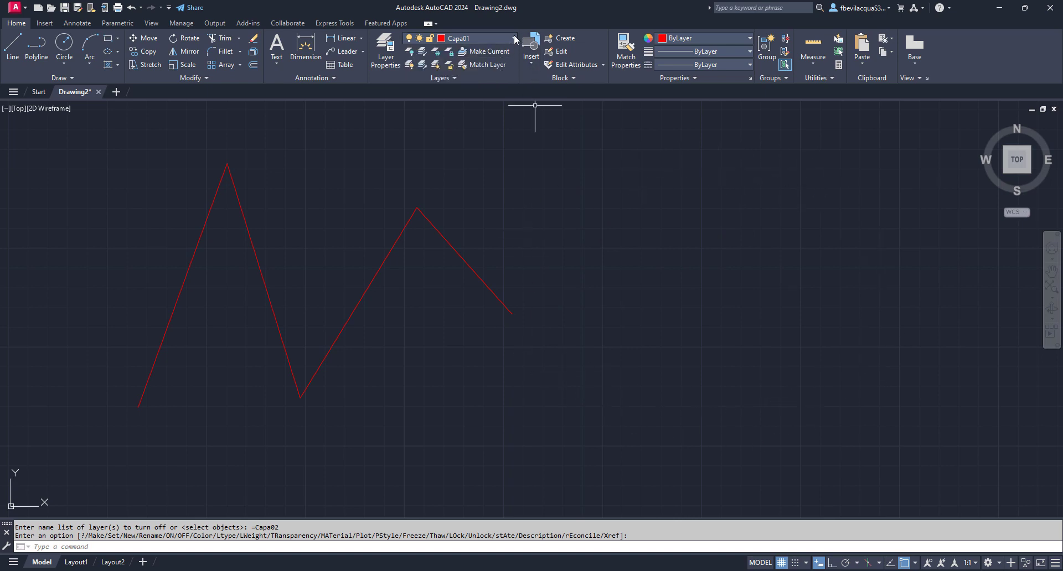
left_click(514, 36)
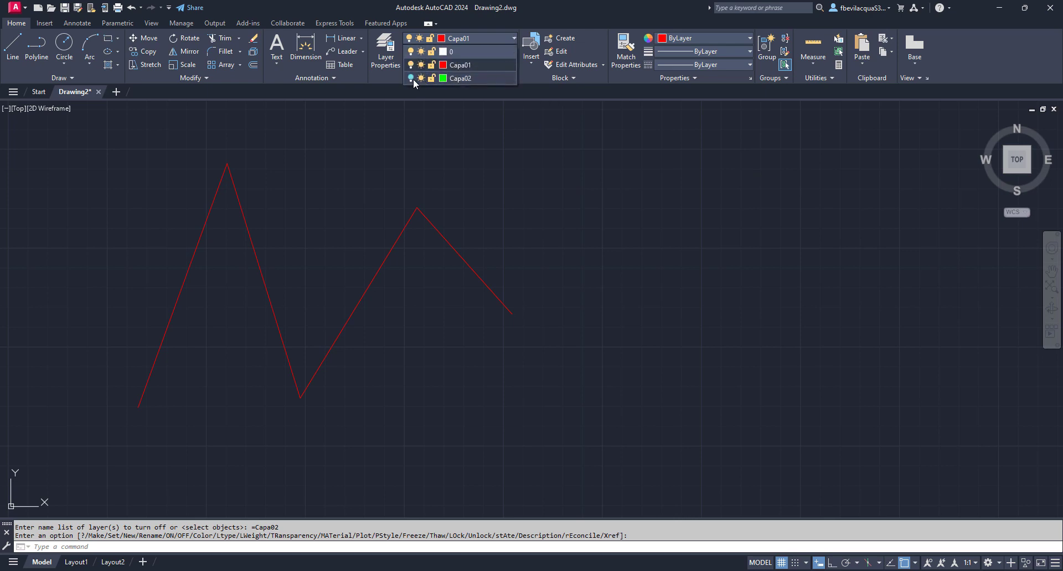
left_click(410, 79)
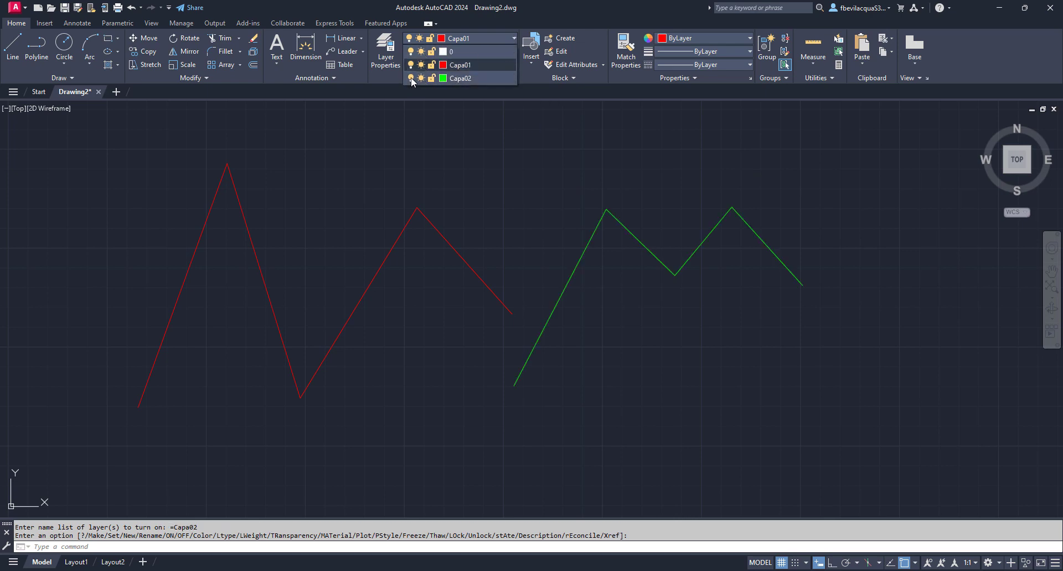
left_click(413, 134)
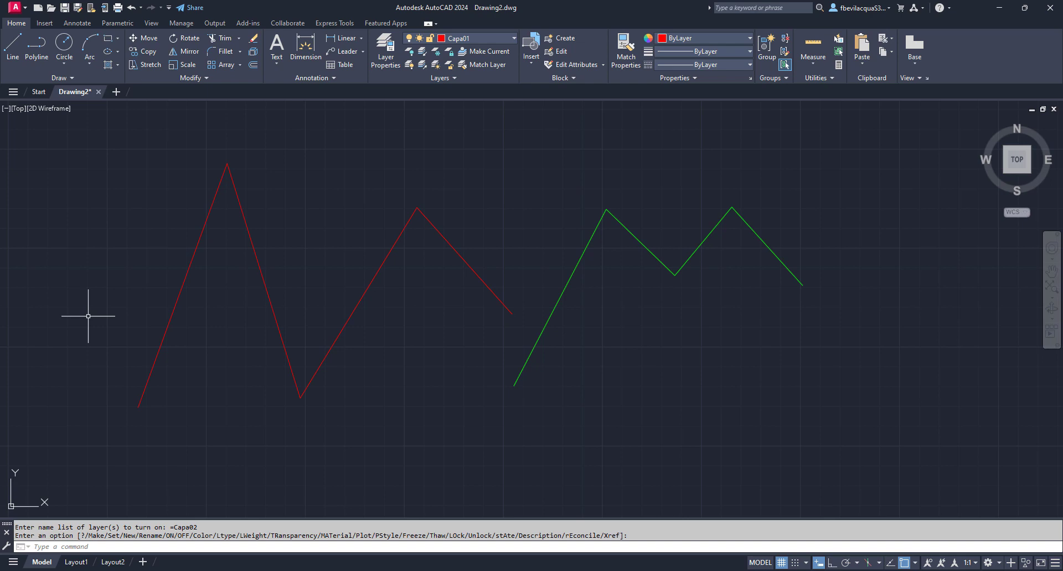
Draw a small zigzag of three connected line segments on layer Capa01 above the large red zigzag
left_click(10, 47)
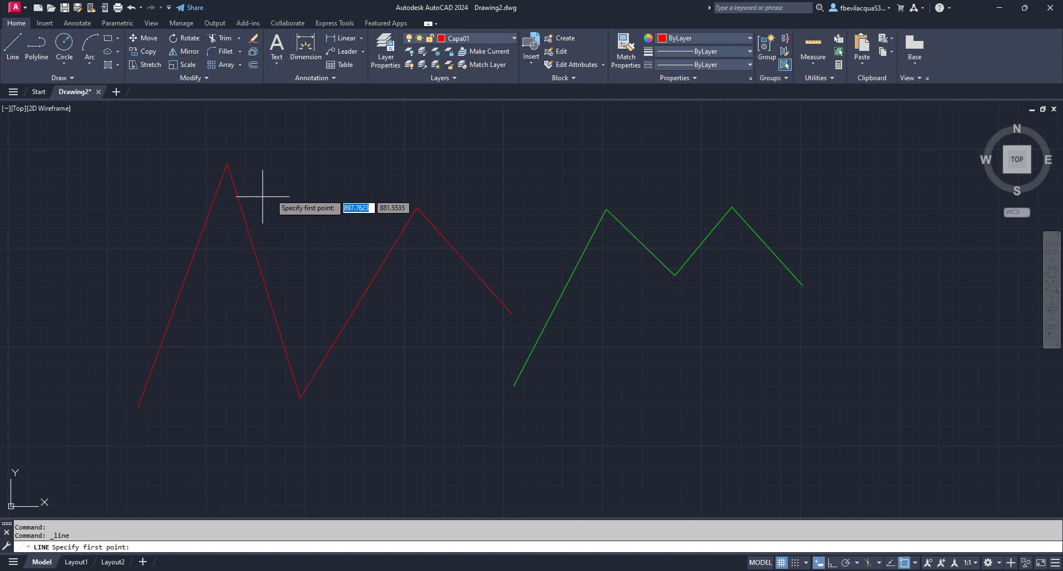
left_click(294, 189)
left_click(350, 145)
left_click(360, 192)
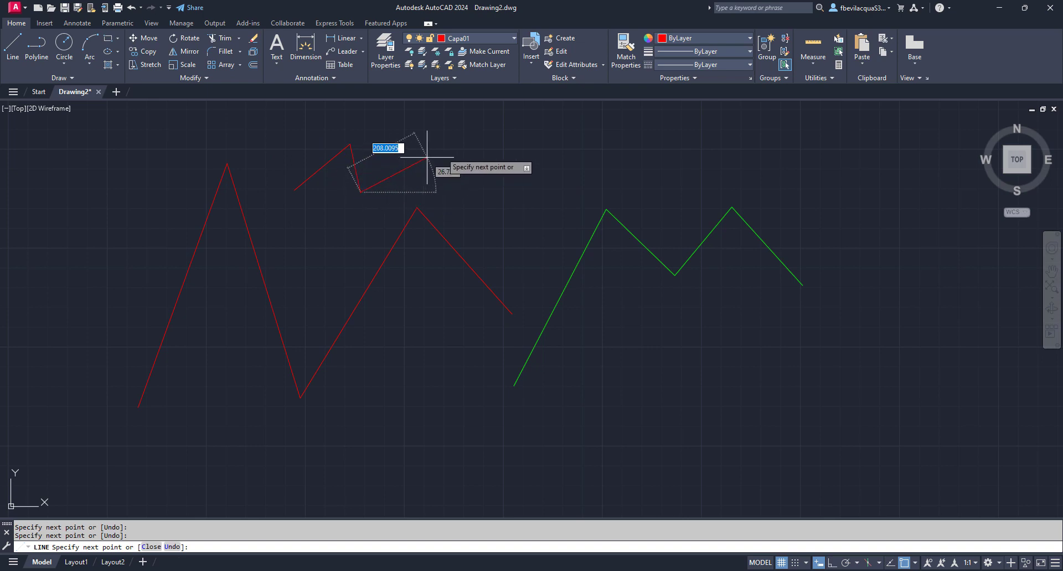
left_click(428, 151)
key("Return")
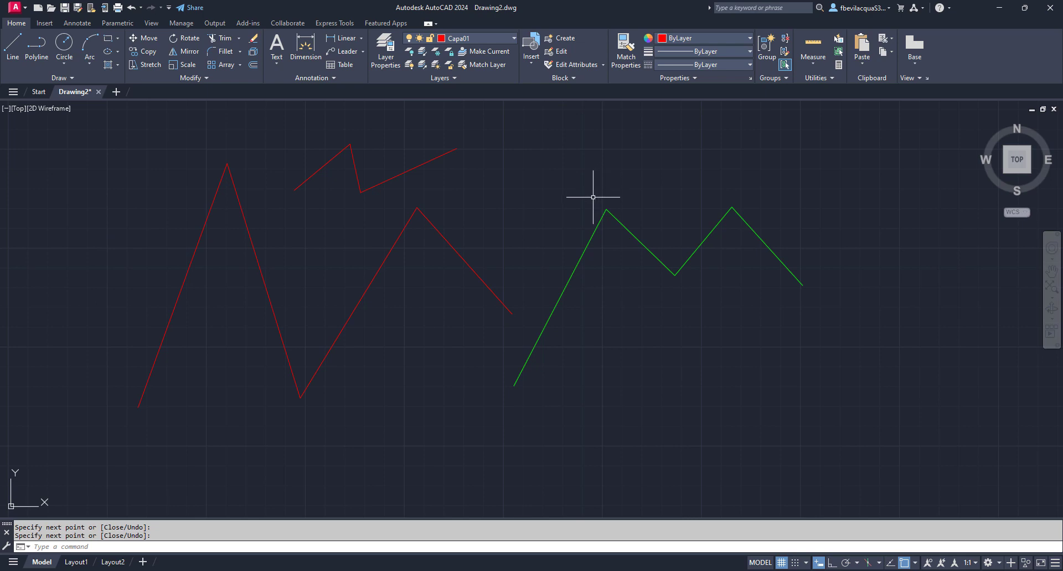
Select the leftmost segment of the green zigzag to check which layer it is on, and clear the selection
left_click(593, 230)
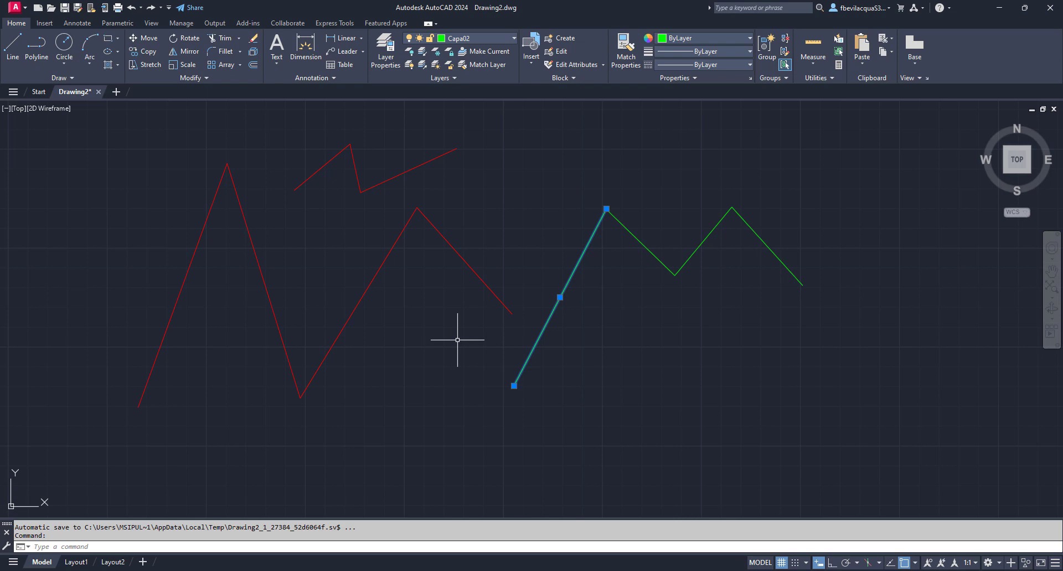
key("Escape")
key("Escape")
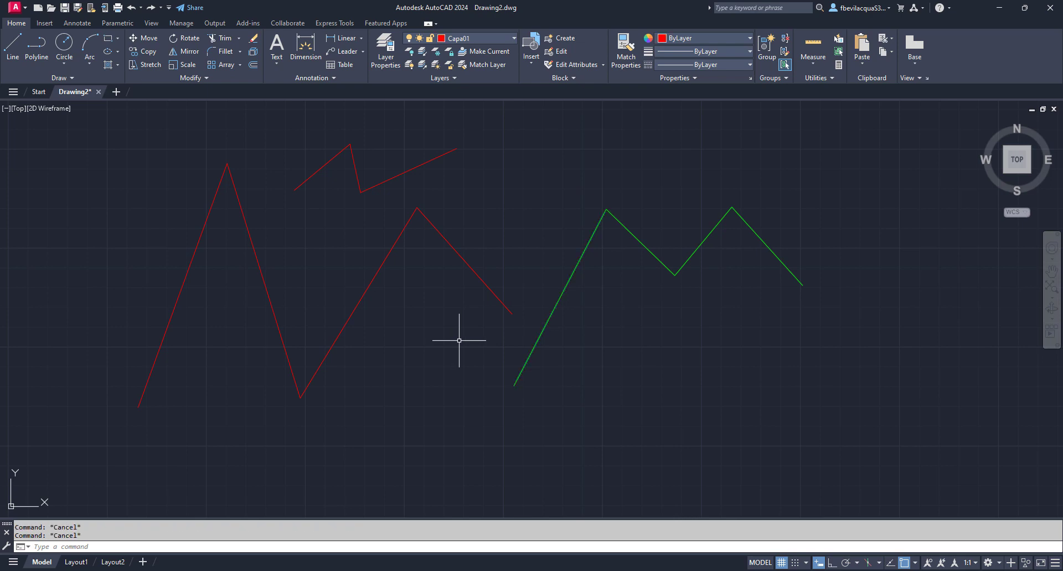
left_click(594, 231)
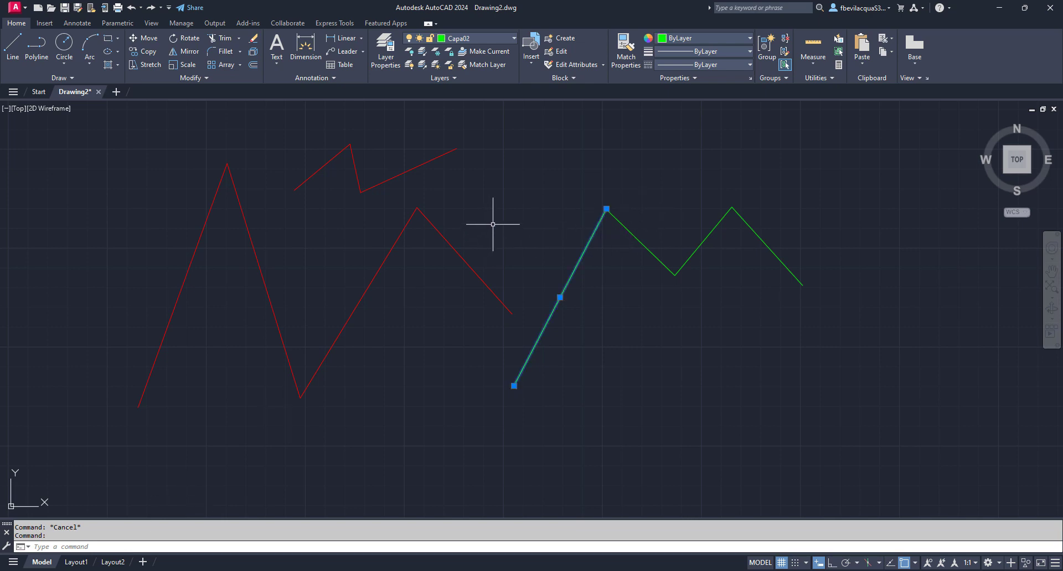
key("Escape")
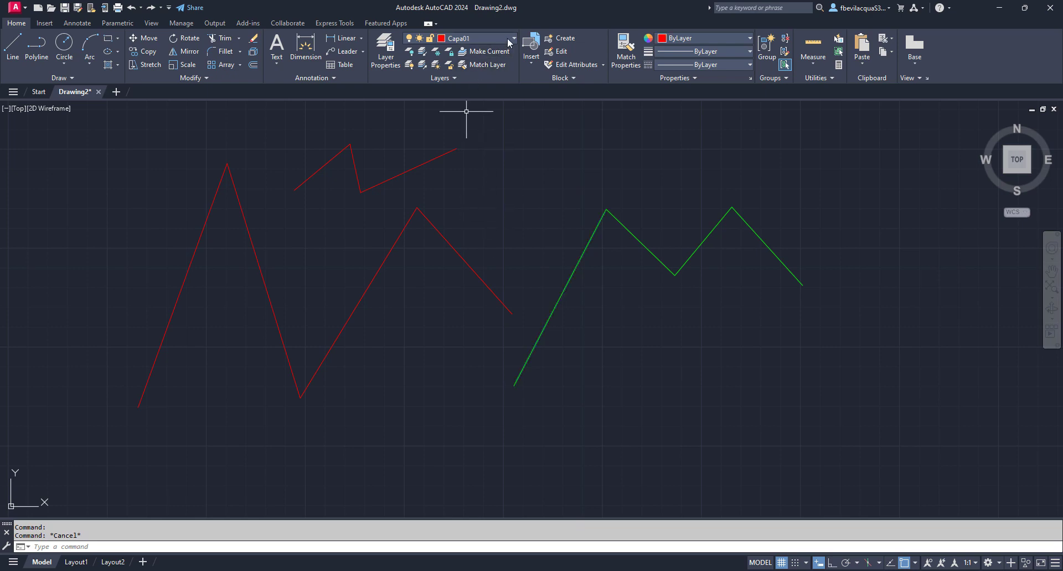
Lock layer Capa02 and close the layer list
left_click(506, 39)
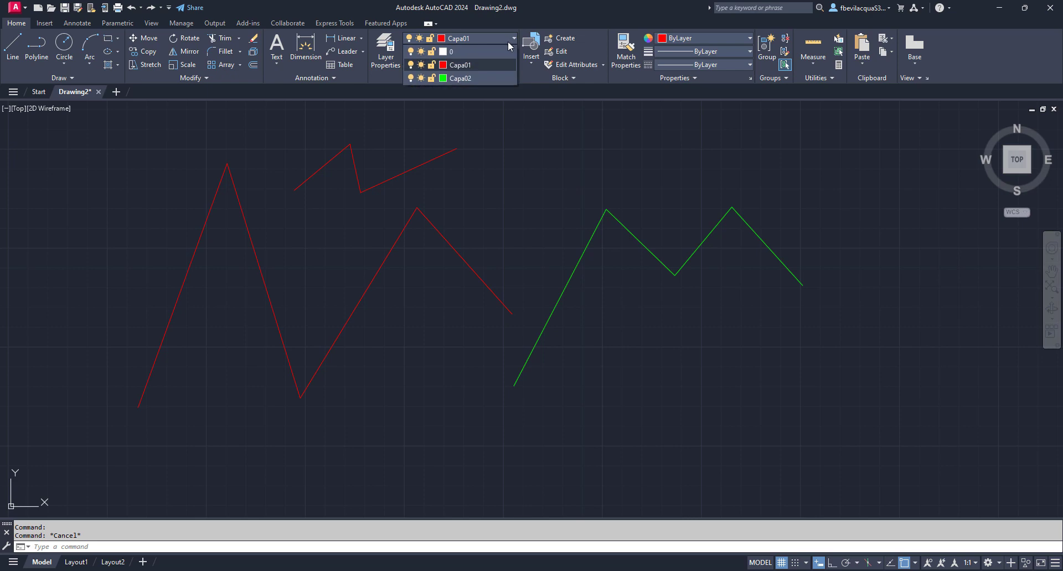
left_click(431, 78)
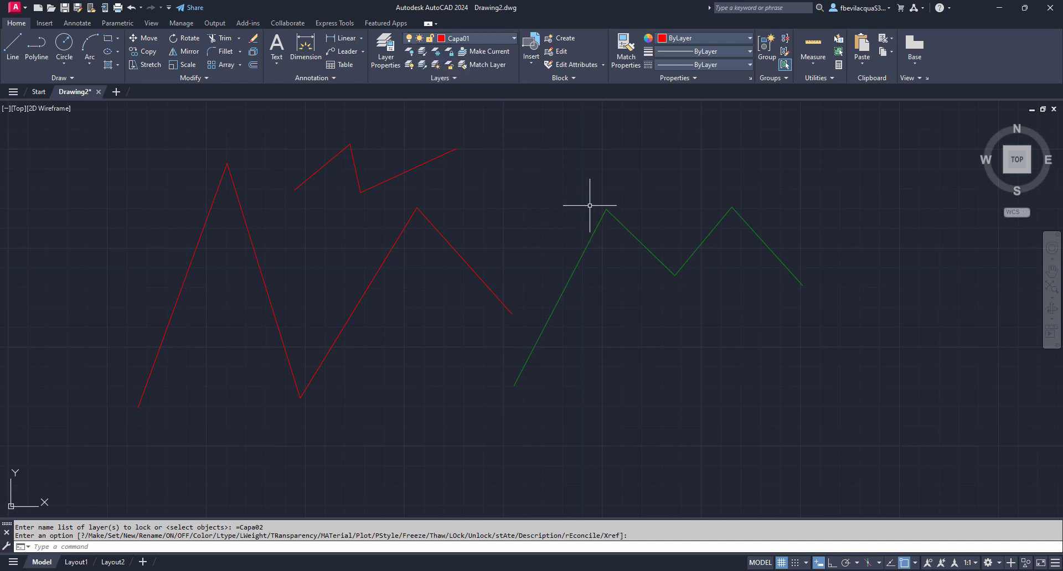
key("Return")
Select the first three segments of the green zigzag to test the locked layer, and clear the selection
left_click(585, 247)
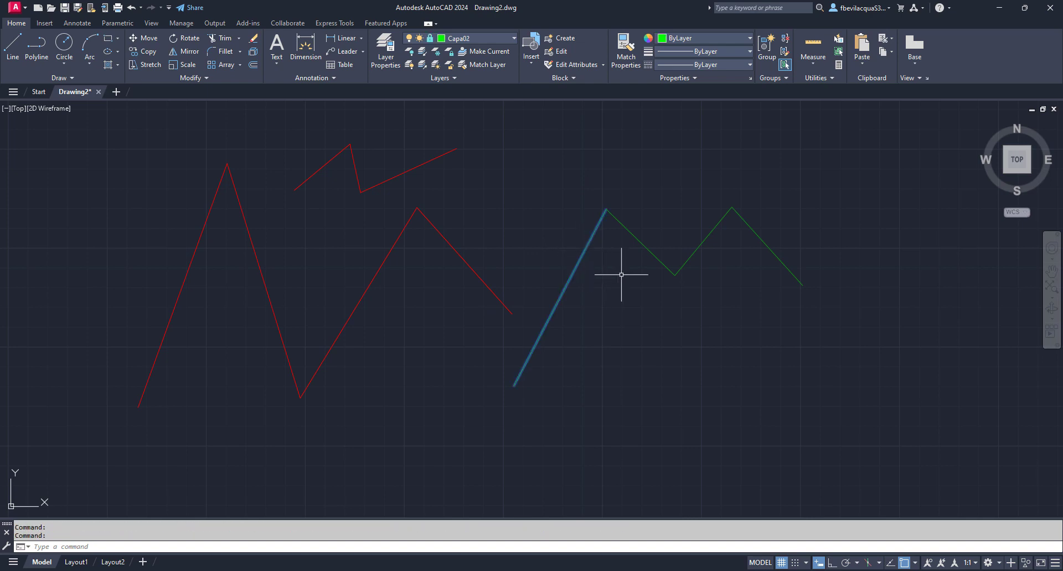
left_click(649, 246)
left_click(716, 280)
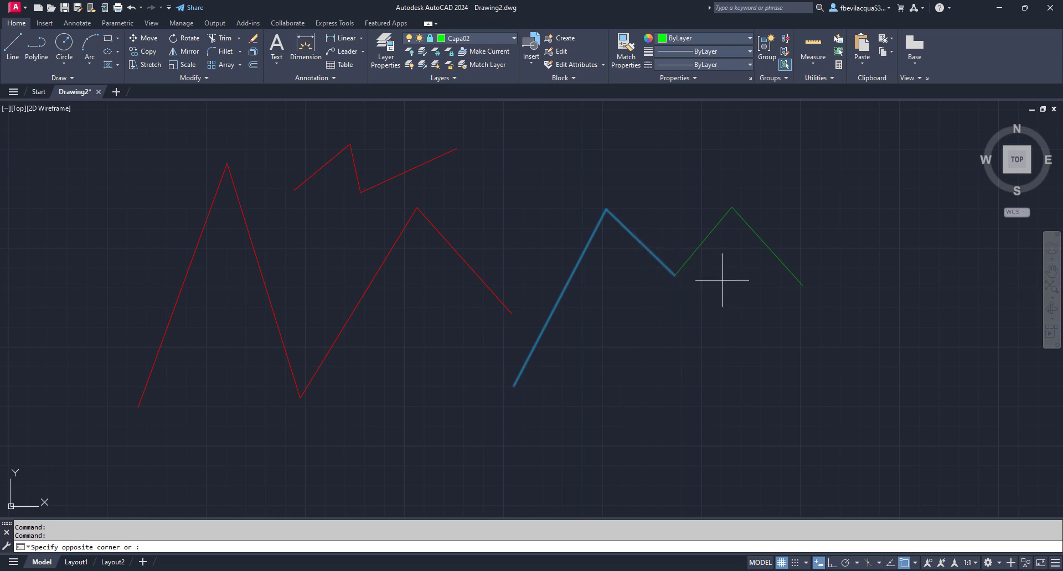
left_click(672, 238)
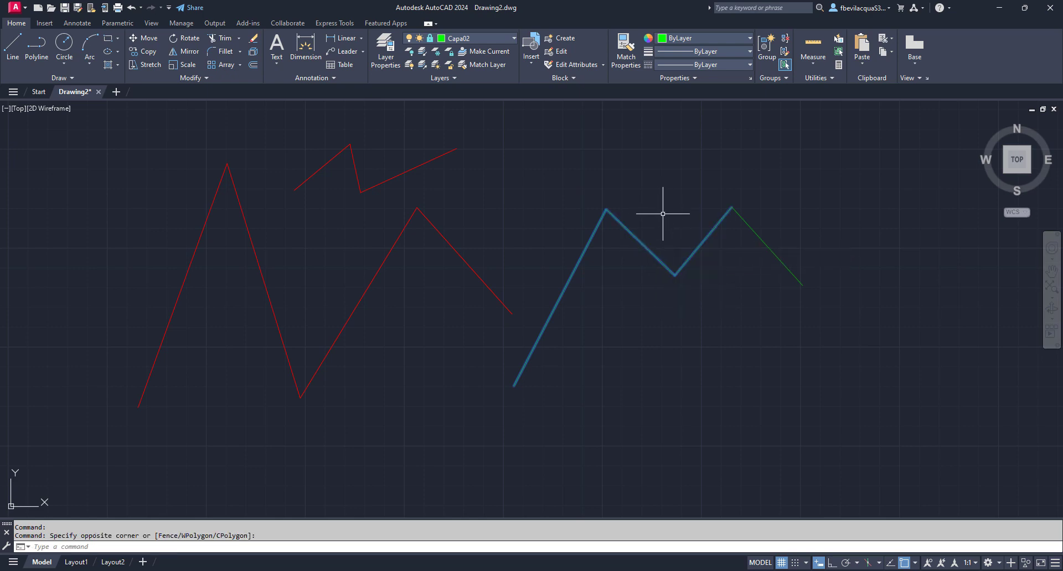
key("Escape")
key("Escape")
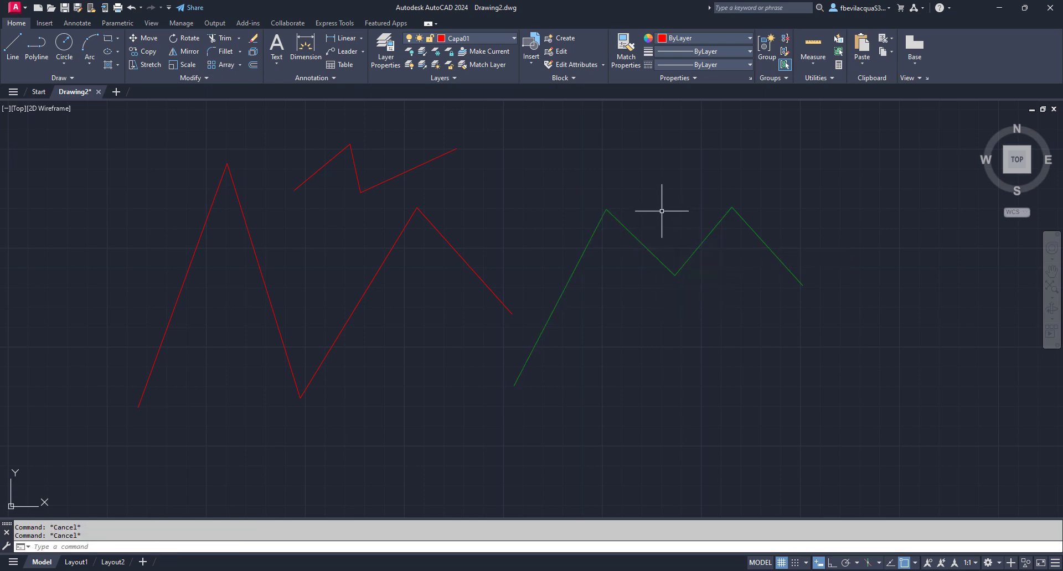
Unlock layer Capa02 and test it by selecting and deselecting the leftmost segment of the green zigzag
left_click(513, 38)
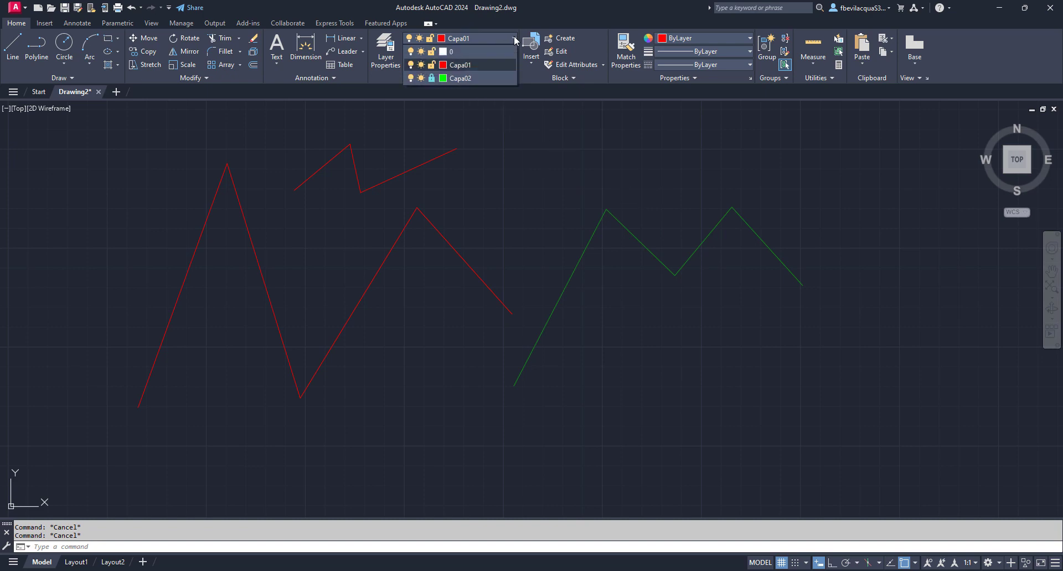
left_click(431, 78)
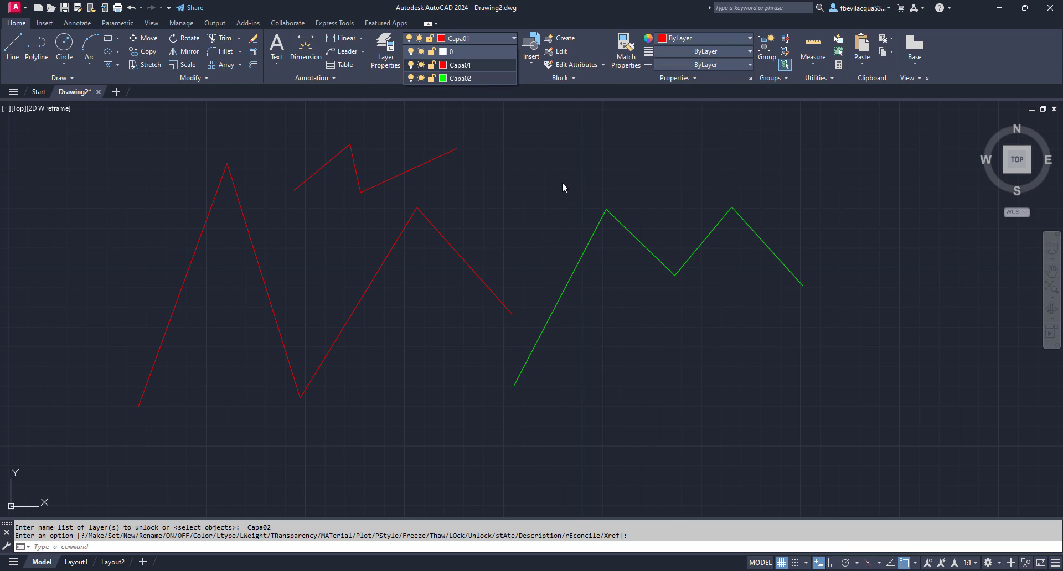
left_click(545, 183)
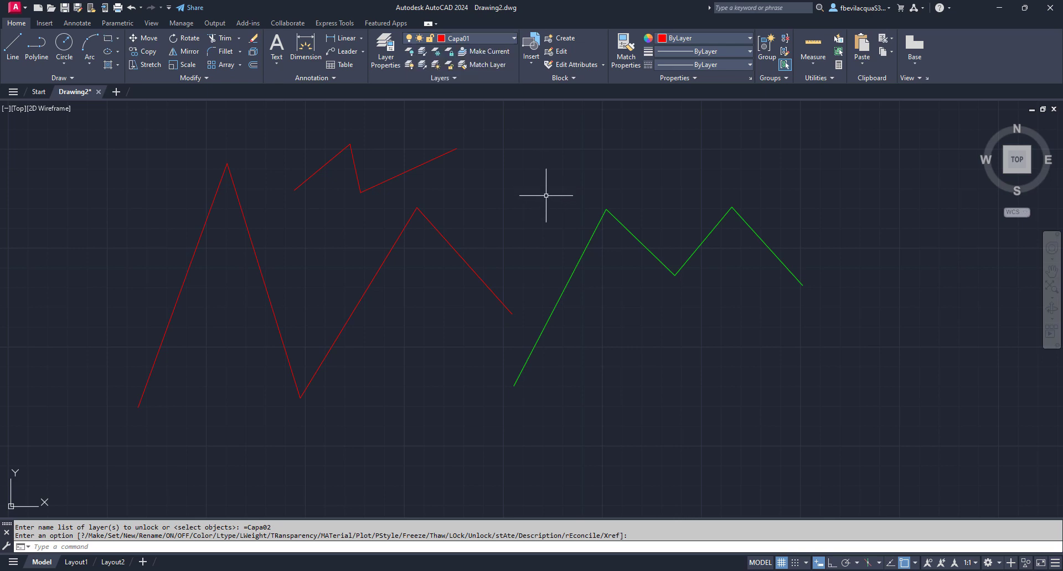
left_click(591, 237)
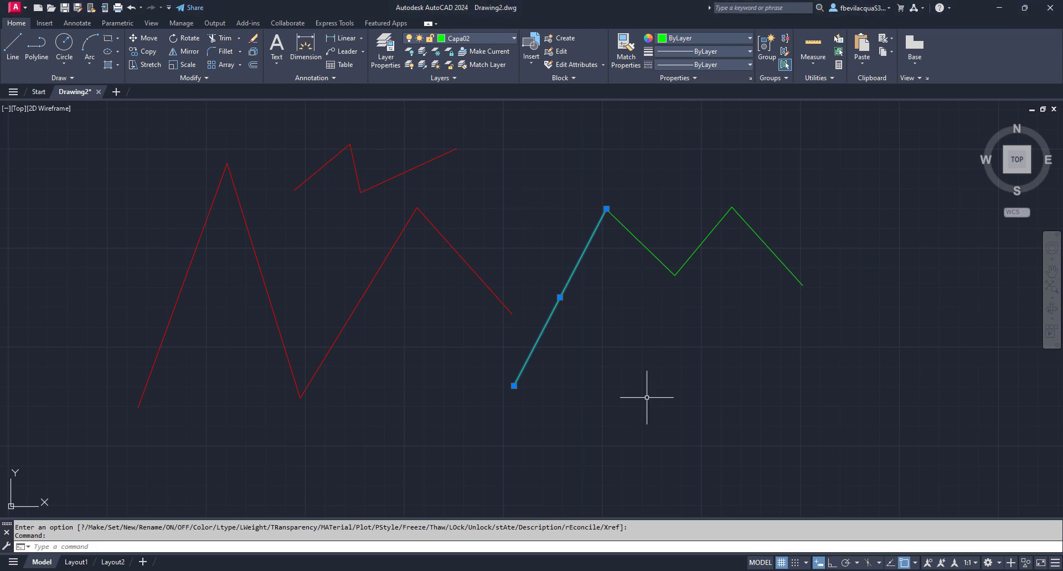
key("Escape")
key("Escape")
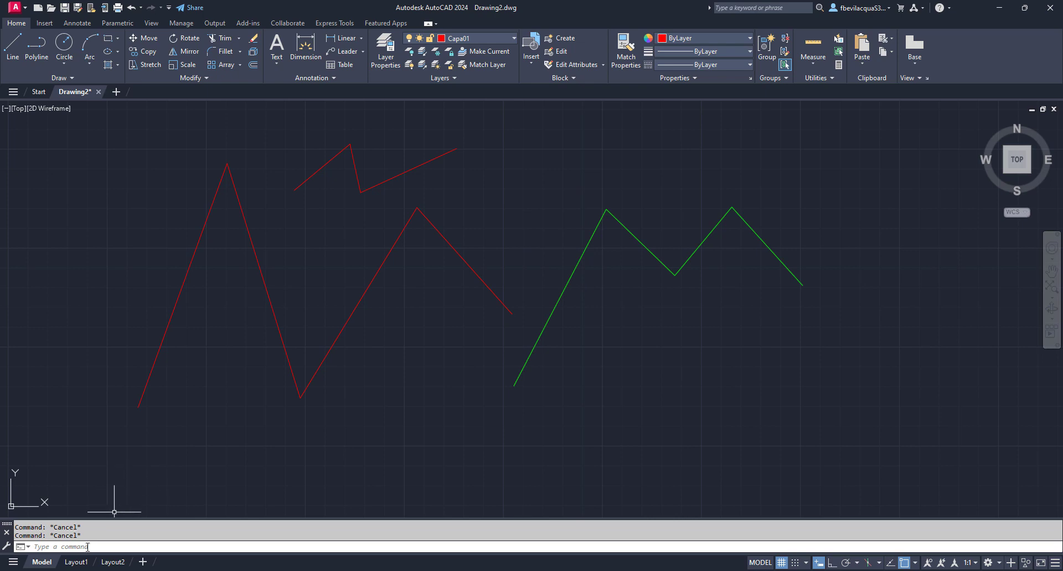
Move the leftmost segment of the green zigzag to layer Capa01 and clear the selection
left_click(585, 245)
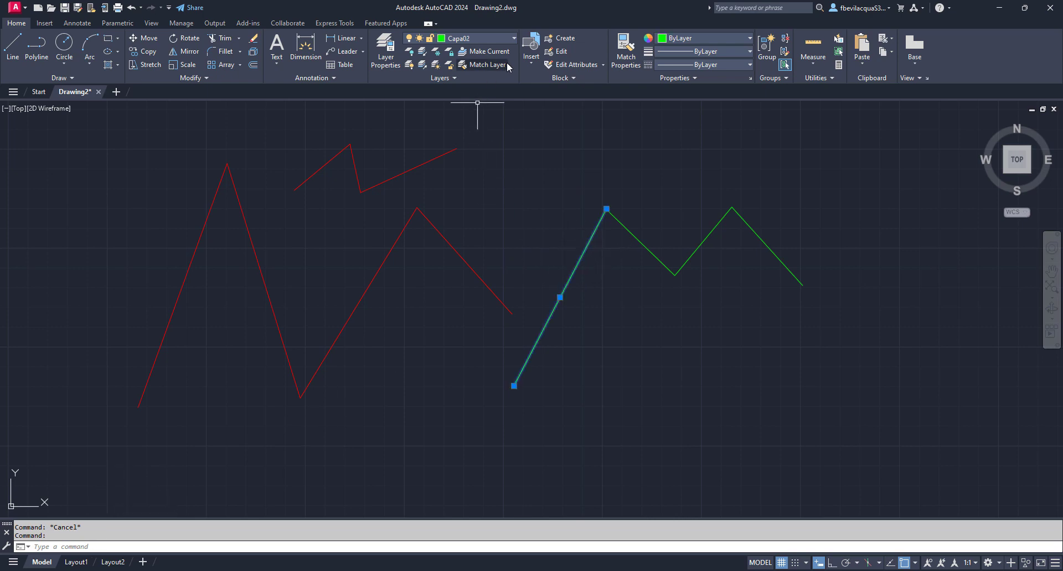
left_click(515, 37)
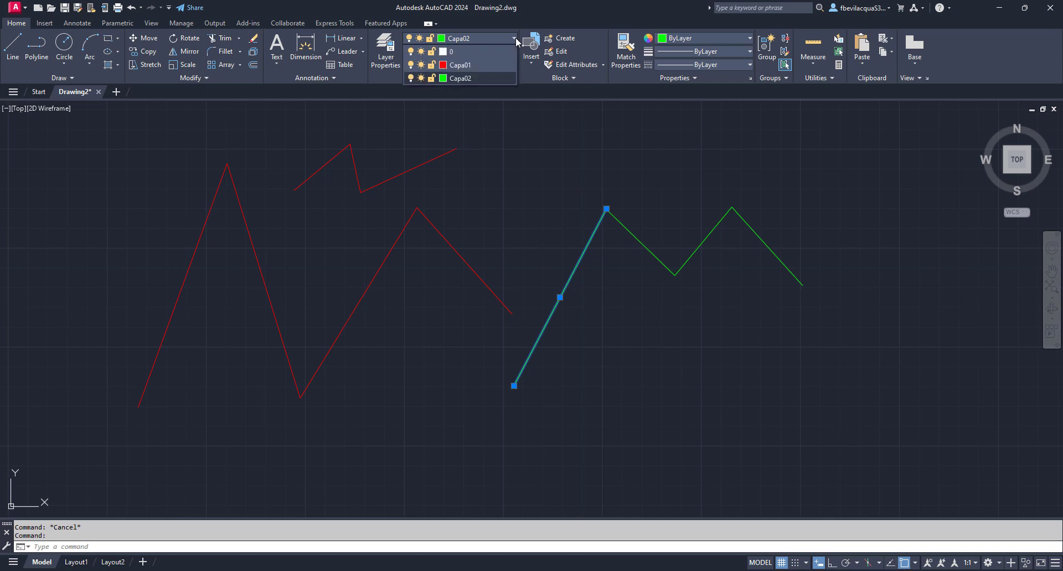
left_click(497, 64)
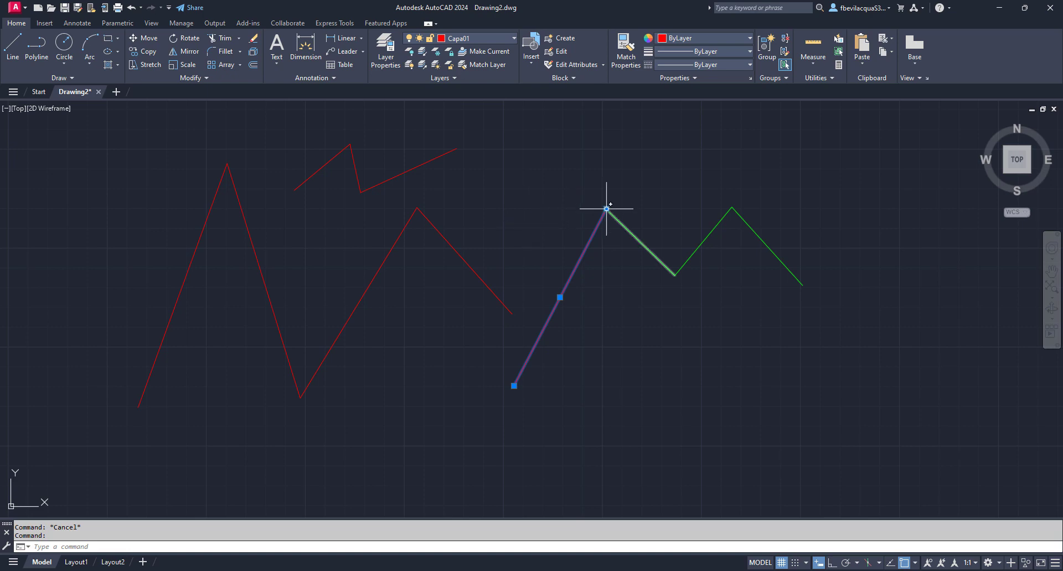
key("Escape")
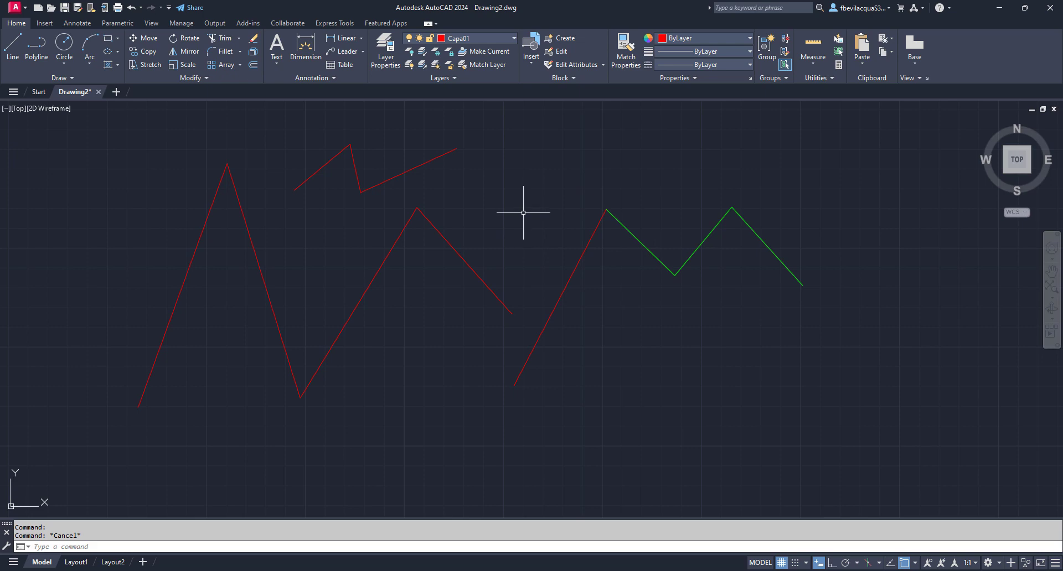
Turn off layer Capa02
left_click(512, 38)
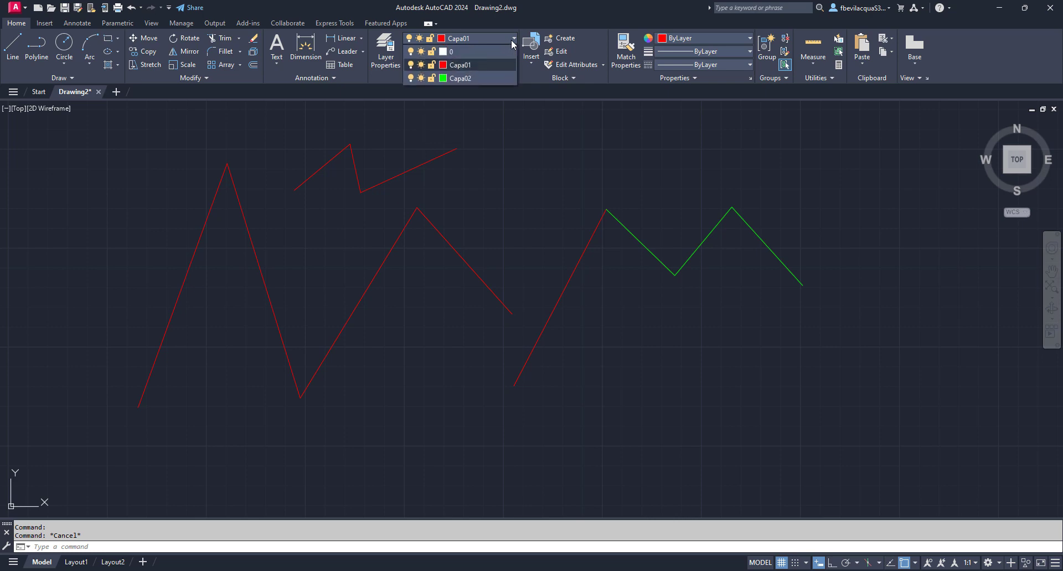
left_click(411, 79)
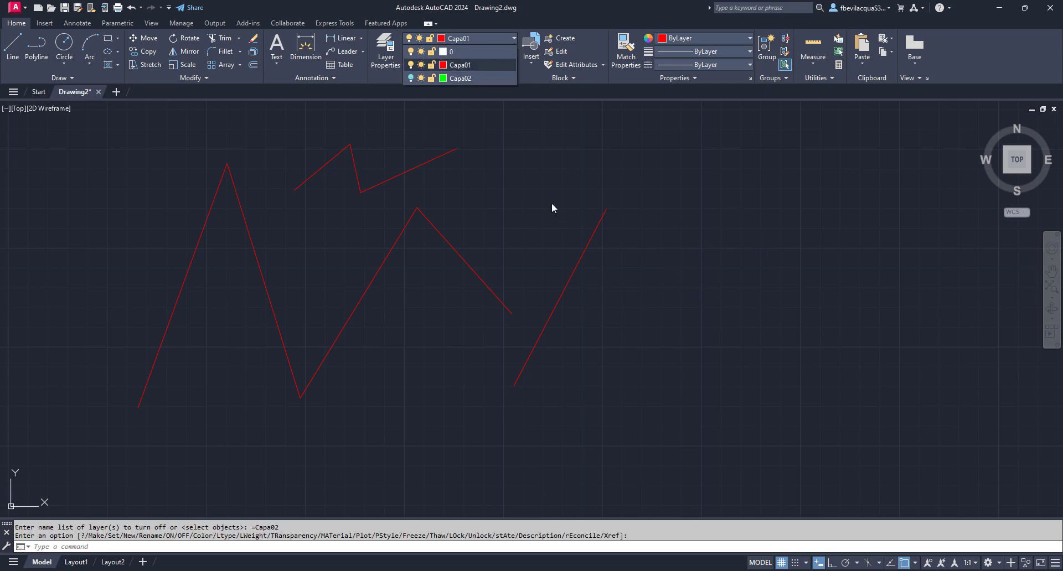